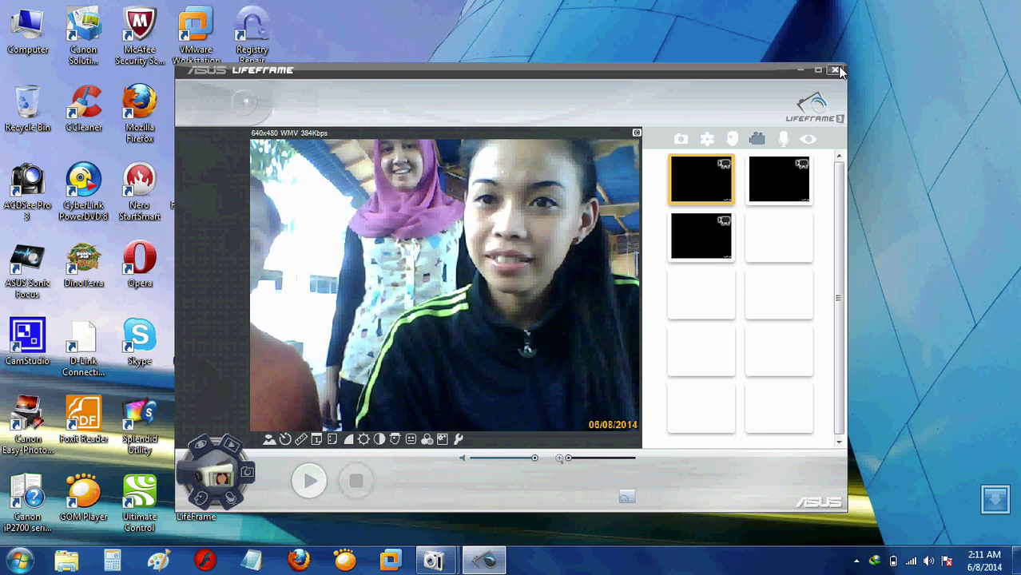
Close the ASUS LifeFrame webcam window.
left_click(835, 70)
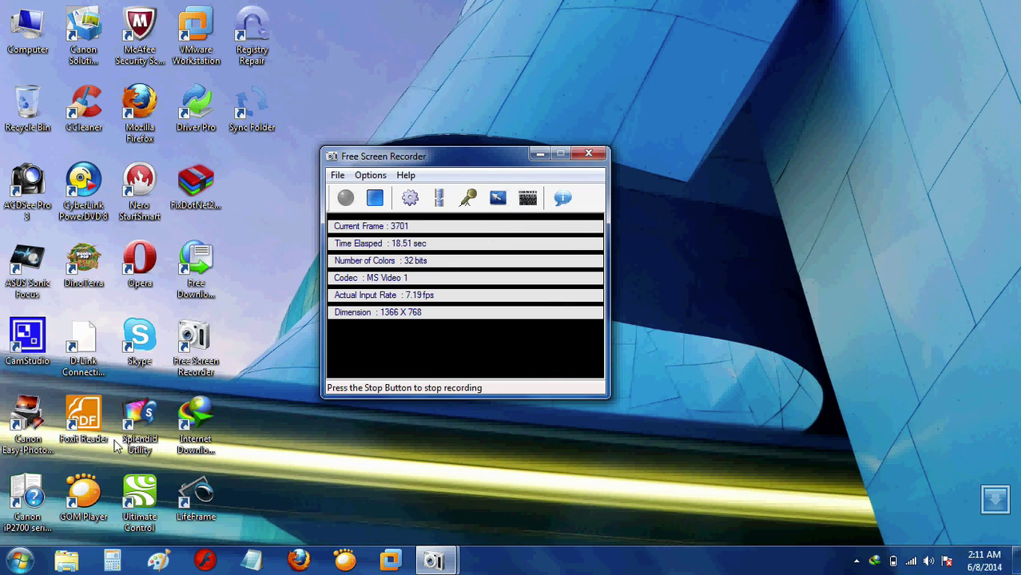
In VMware Workstation, close the Ubuntu devi tab and start the New Virtual Machine wizard.
left_click(389, 562)
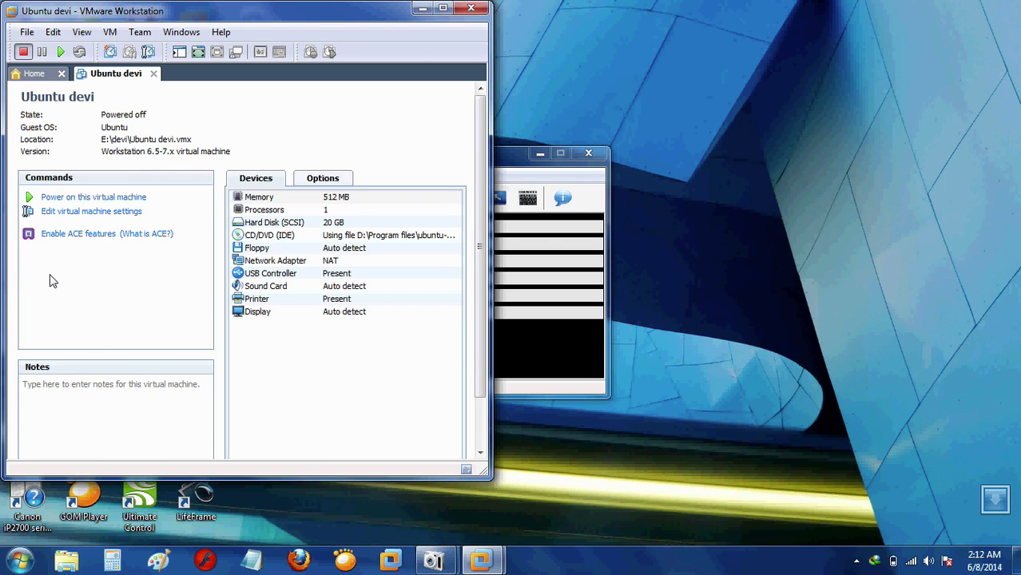
left_click(152, 74)
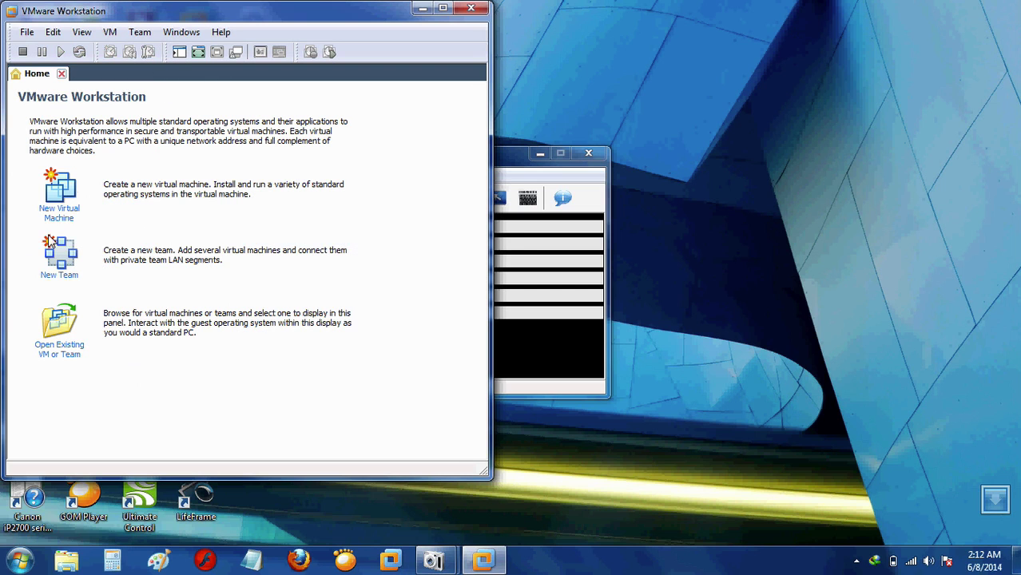
left_click(70, 190)
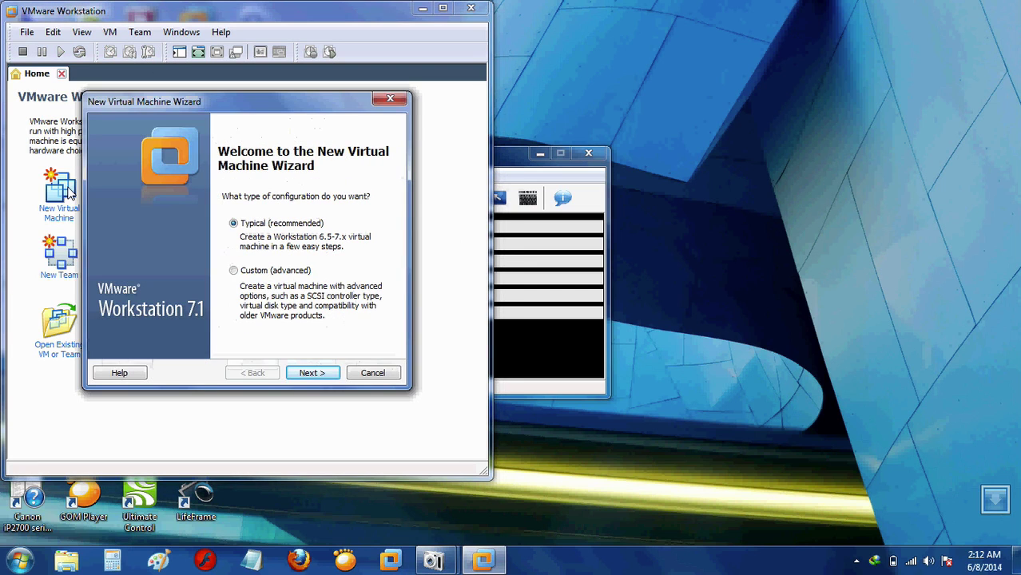
Accept the Typical configuration, choose to install the OS later, and select Linux Ubuntu as guest.
left_click(311, 376)
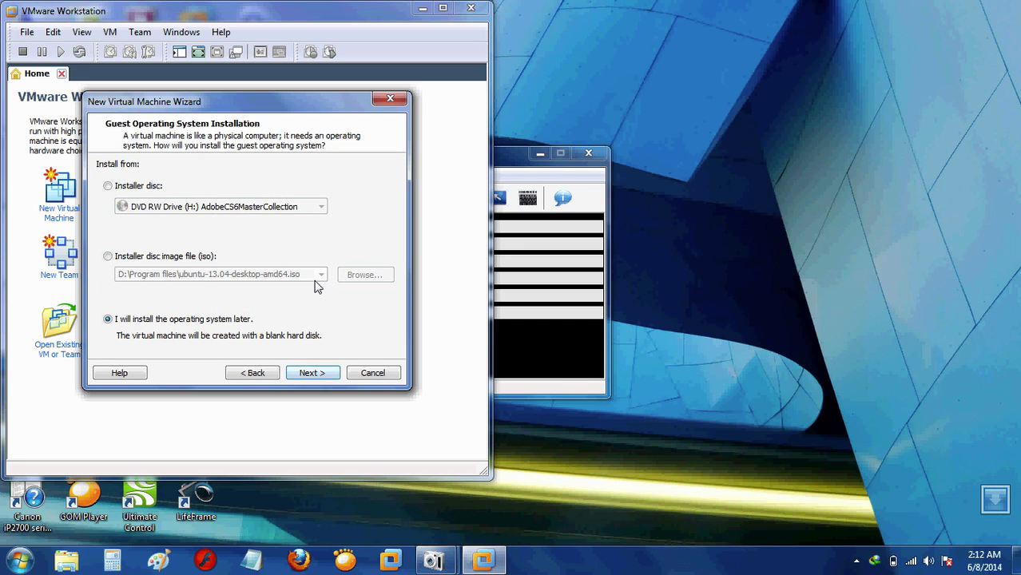
left_click(317, 374)
left_click(317, 375)
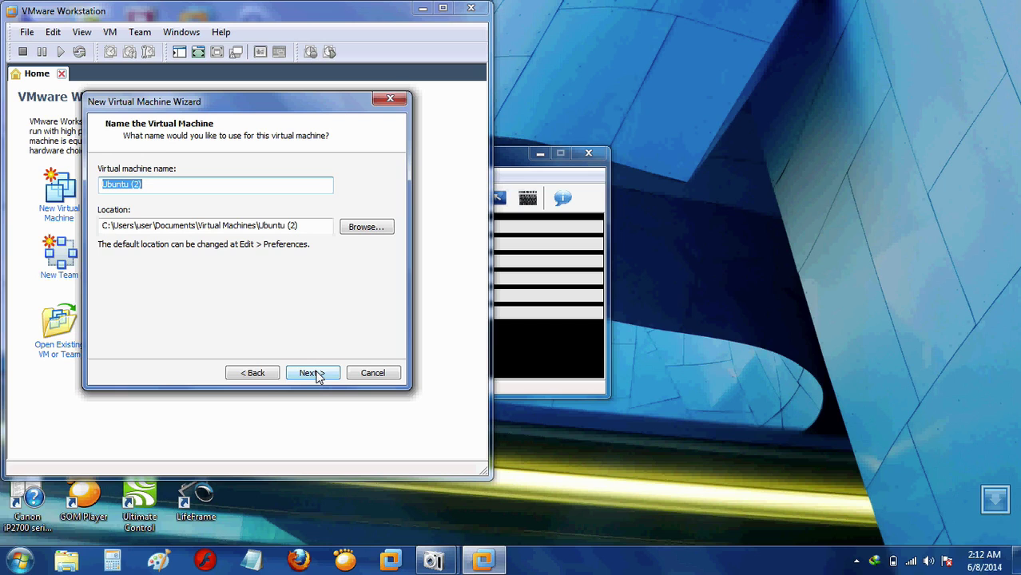
Rename the virtual machine from Ubuntu (2) to lioni and browse for its location.
left_click(197, 192)
key("BackSpace")
key("BackSpace")
key("BackSpace")
key("BackSpace")
key("BackSpace")
key("BackSpace")
key("BackSpace")
key("BackSpace")
key("BackSpace")
key("BackSpace")
type("lioni")
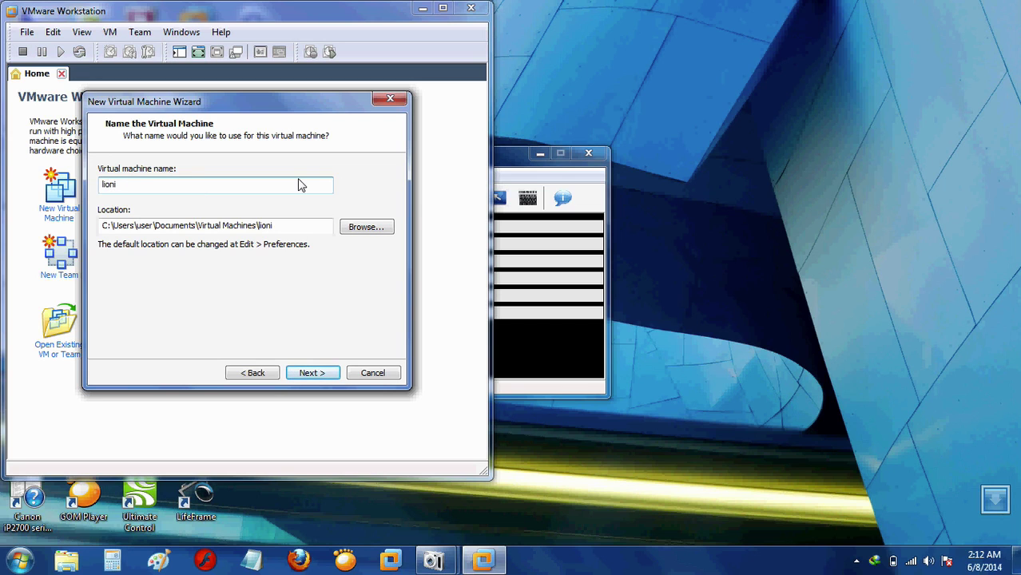
left_click(369, 232)
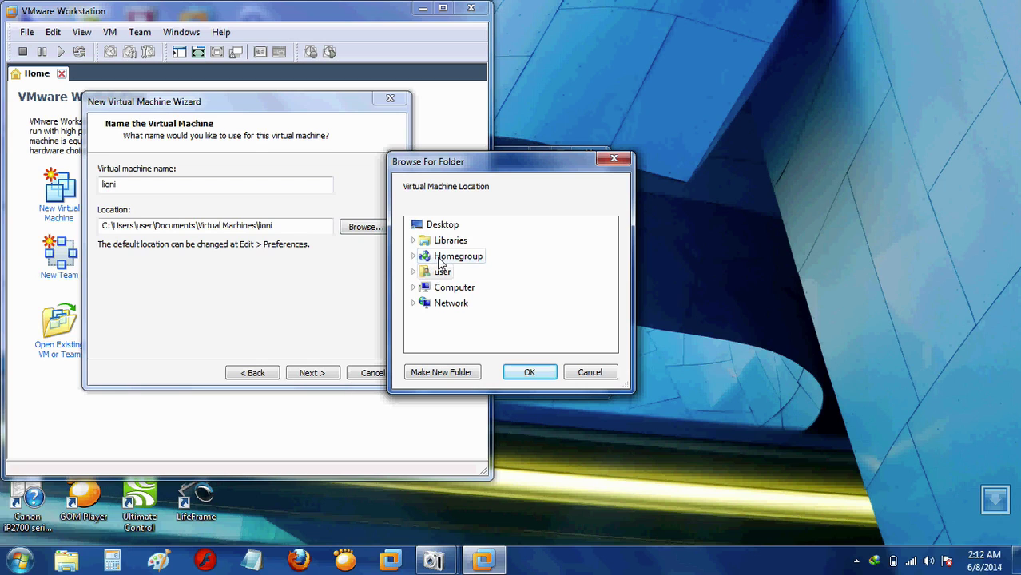
Create a new lioni folder on the EXTRA (E:) drive and set it as the location.
left_click(452, 291)
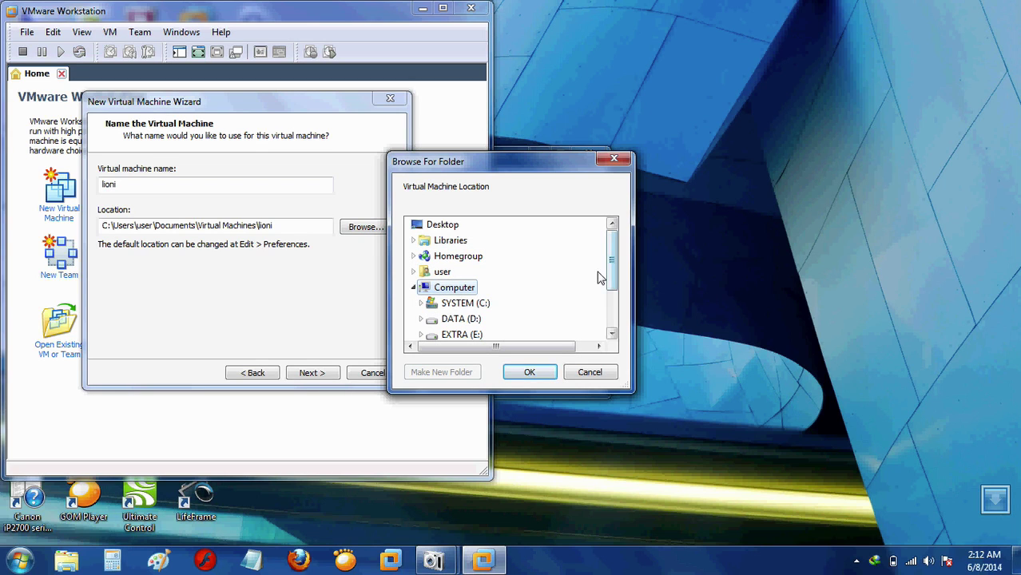
left_click_drag(611, 281, 608, 292)
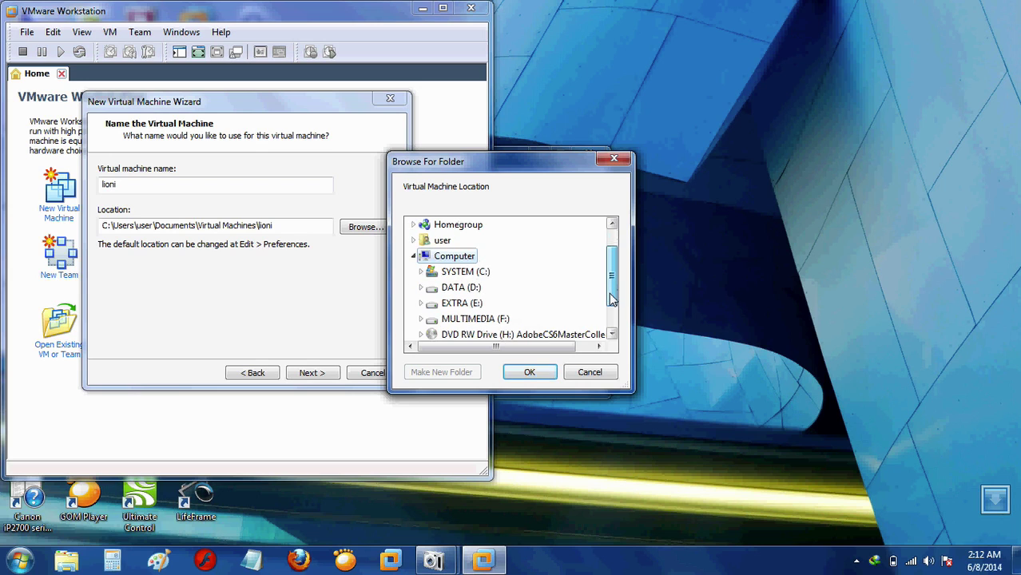
left_click(453, 303)
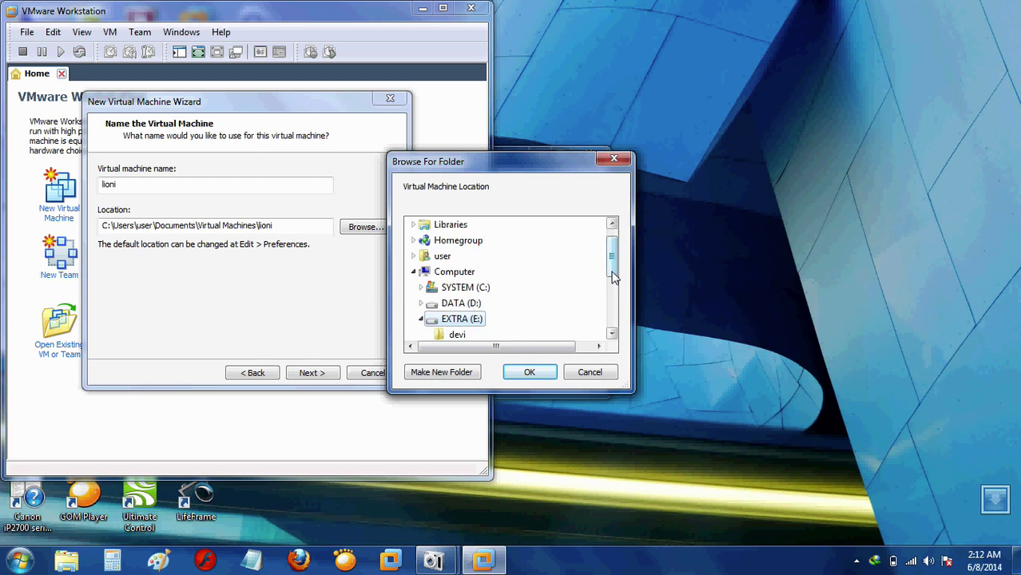
left_click_drag(612, 277, 613, 289)
left_click(426, 377)
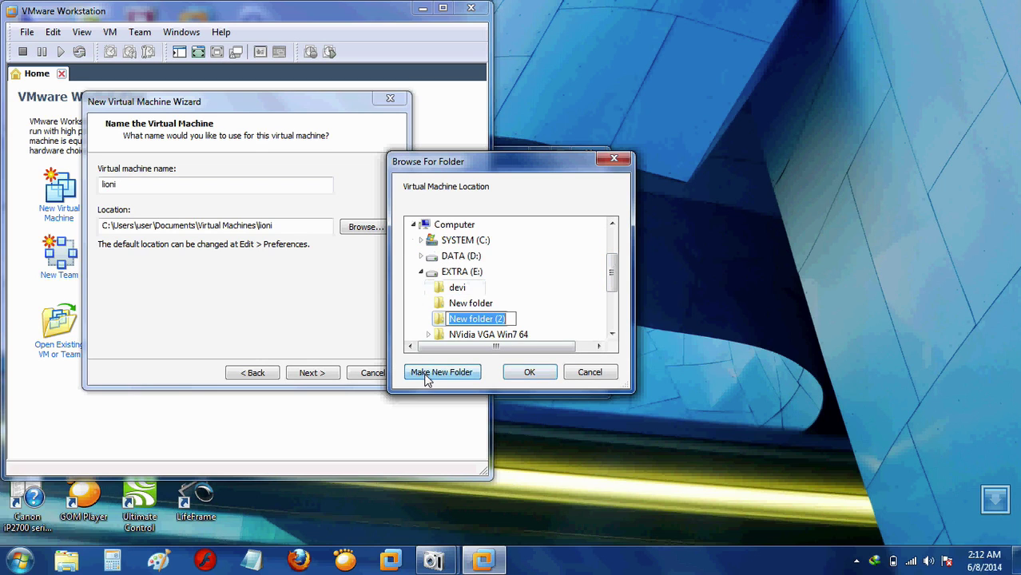
type("lioni")
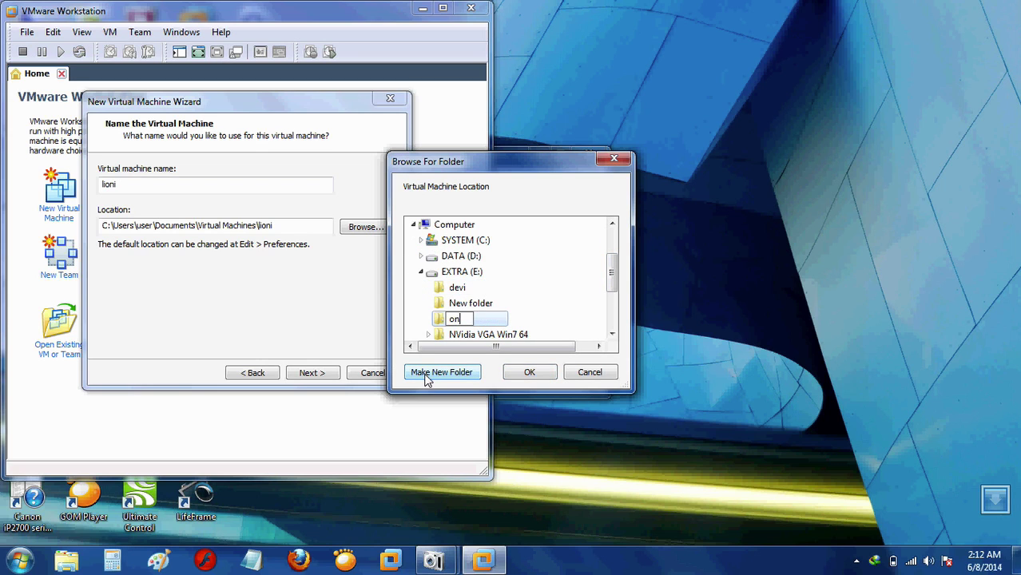
left_click(520, 375)
left_click(520, 374)
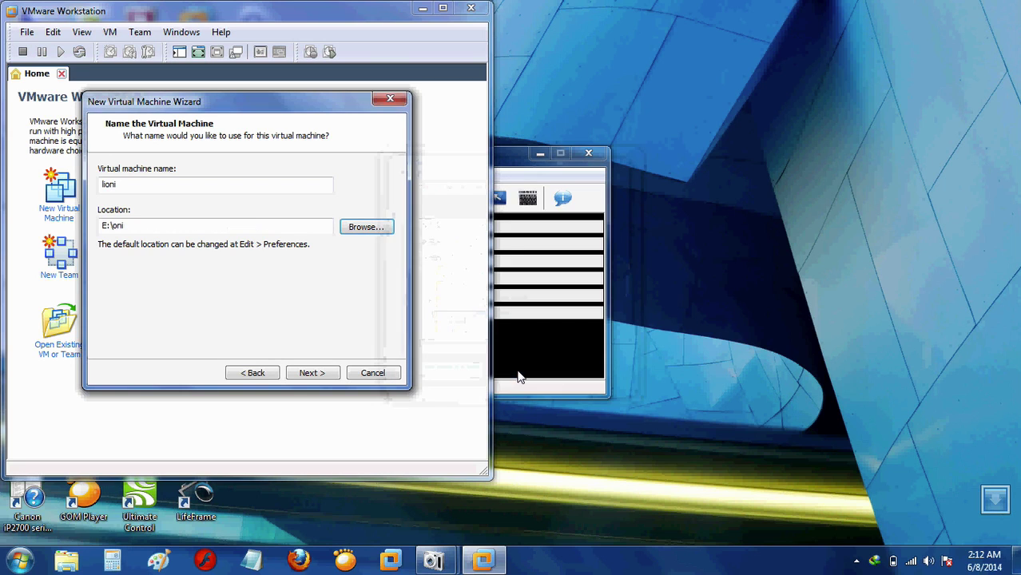
Accept the name, location and 20 GB disk, then customize the lioni machine's hardware.
left_click(309, 373)
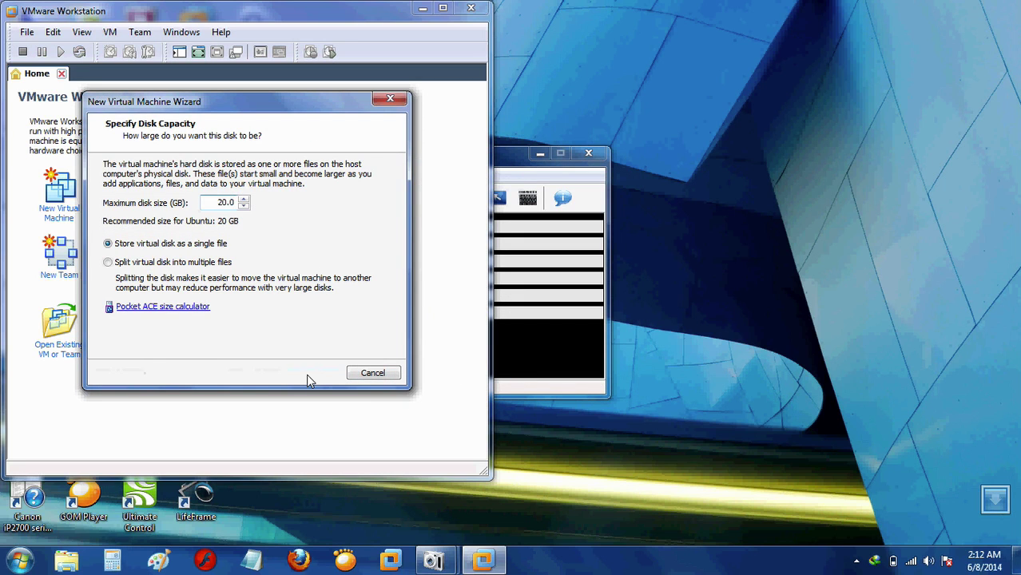
left_click(308, 373)
left_click(171, 319)
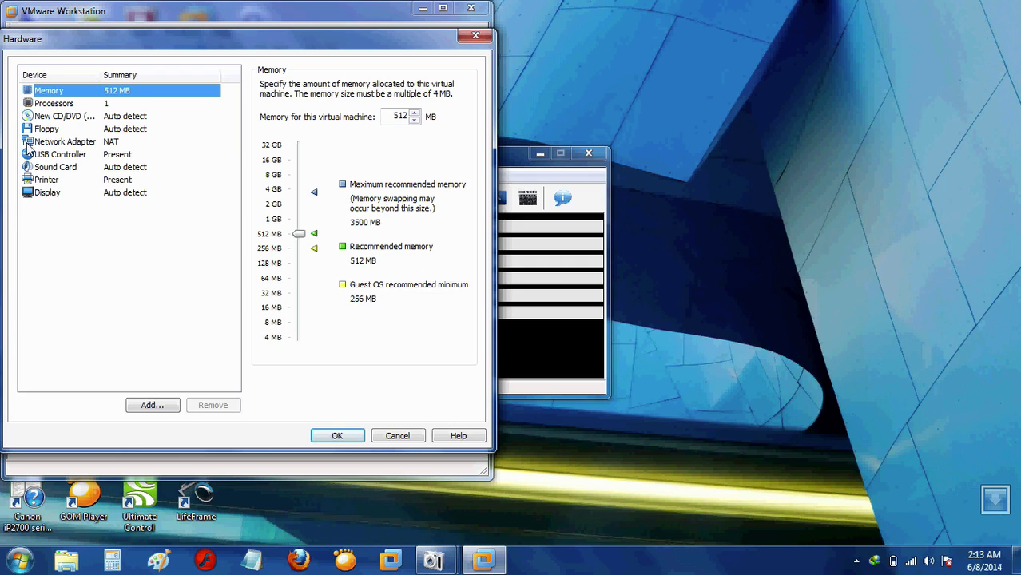
Point the CD/DVD drive at ubuntu-12.04.3-desktop-i386.iso and finish creating the lioni machine.
left_click(56, 120)
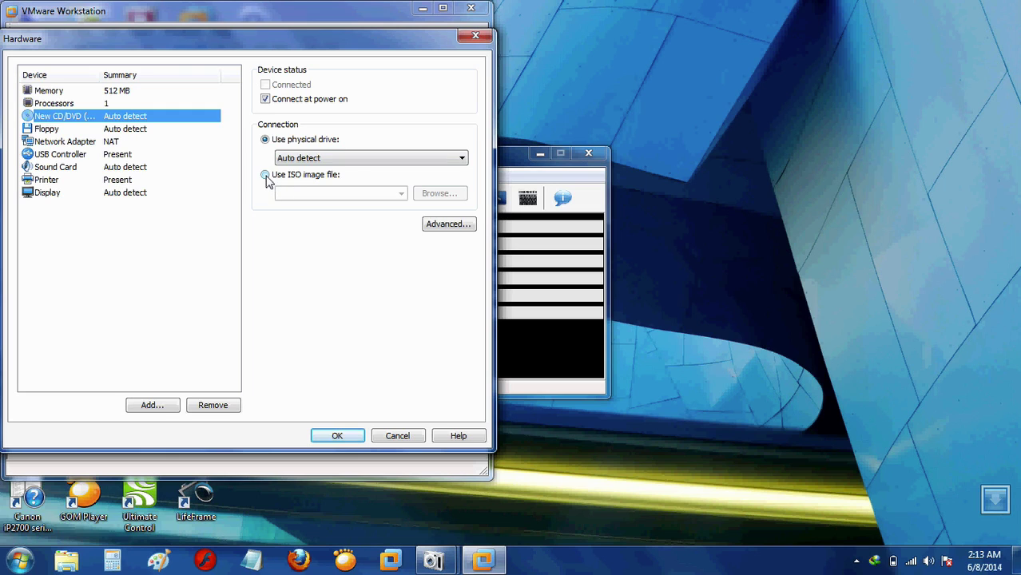
left_click(266, 176)
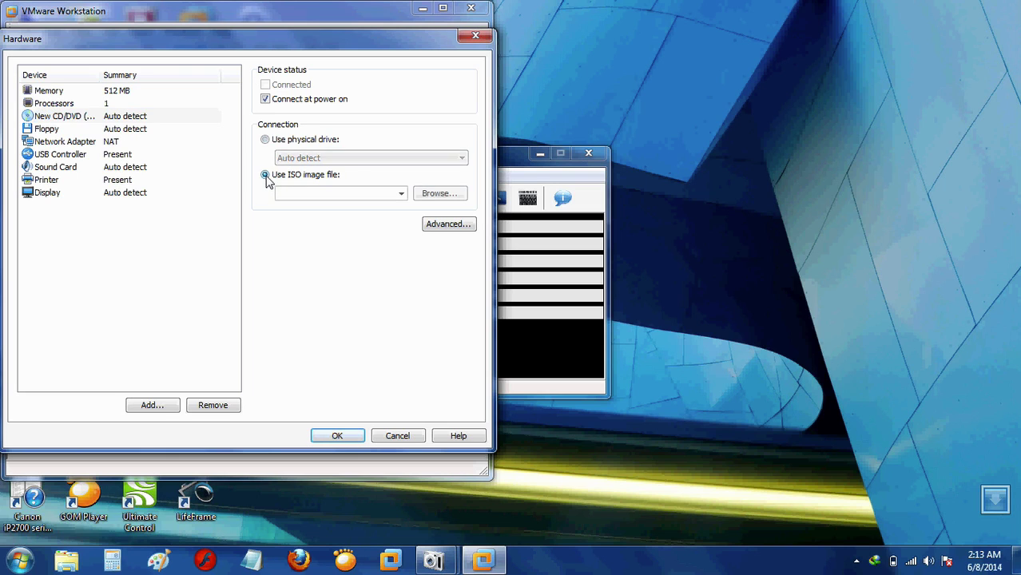
left_click(402, 194)
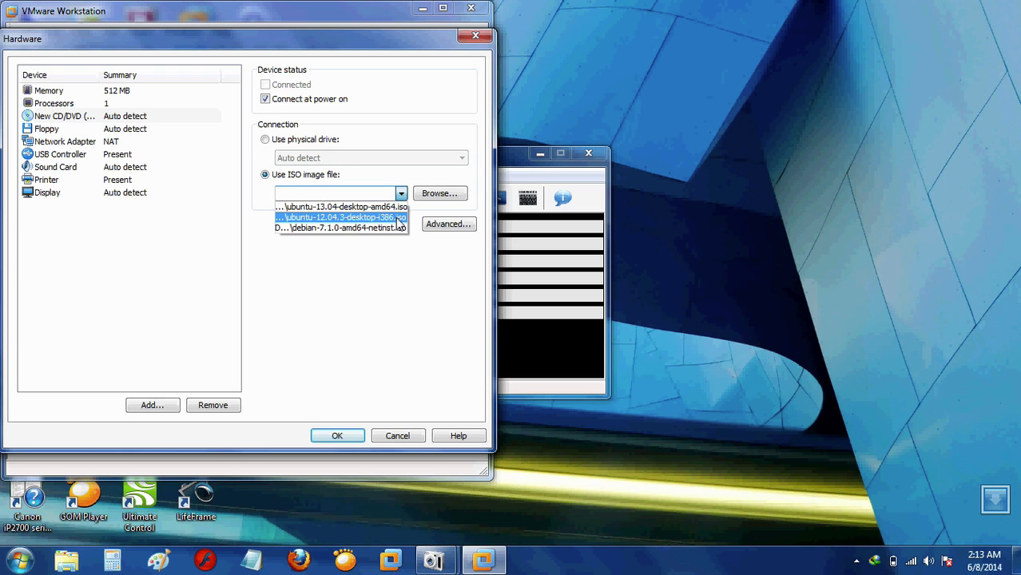
left_click(397, 219)
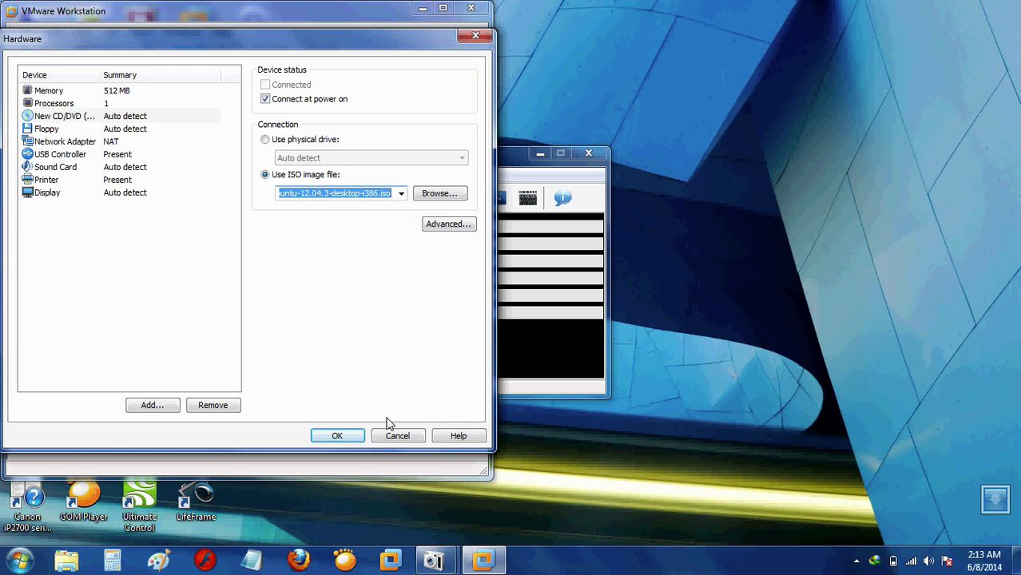
left_click(353, 436)
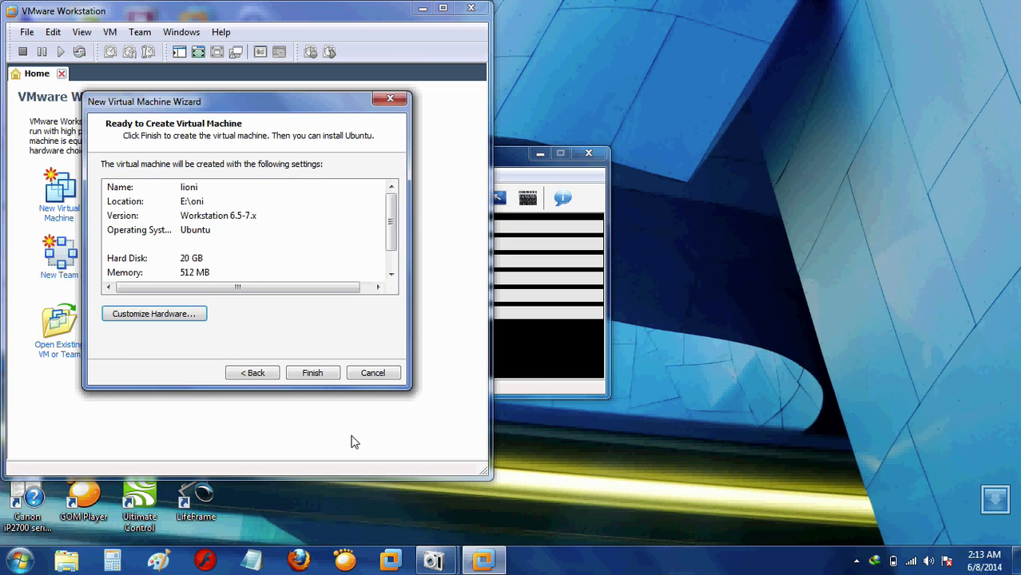
left_click(312, 374)
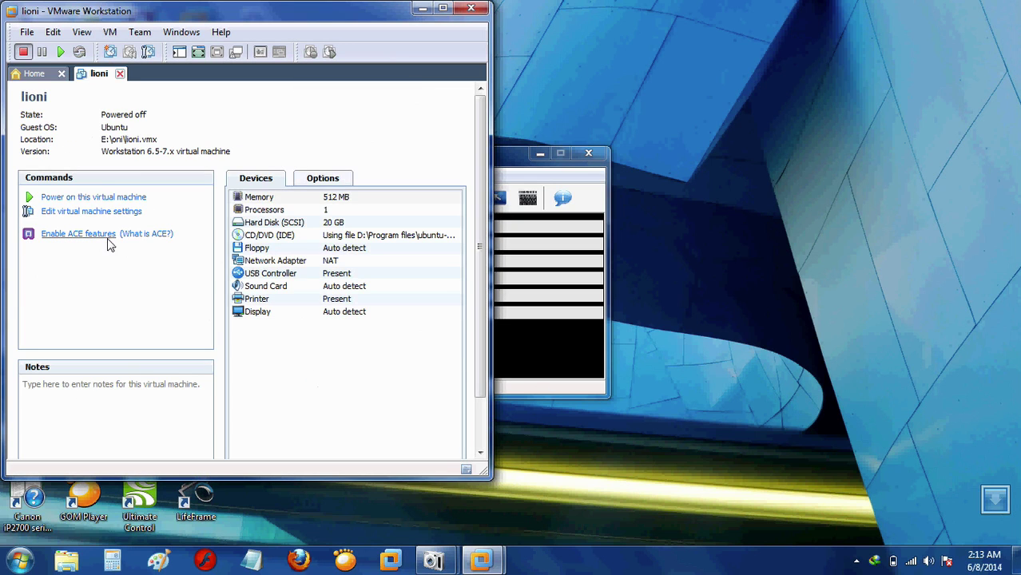
Power on lioni, maximize the window, and dismiss the Internet Download Manager notice.
left_click(84, 200)
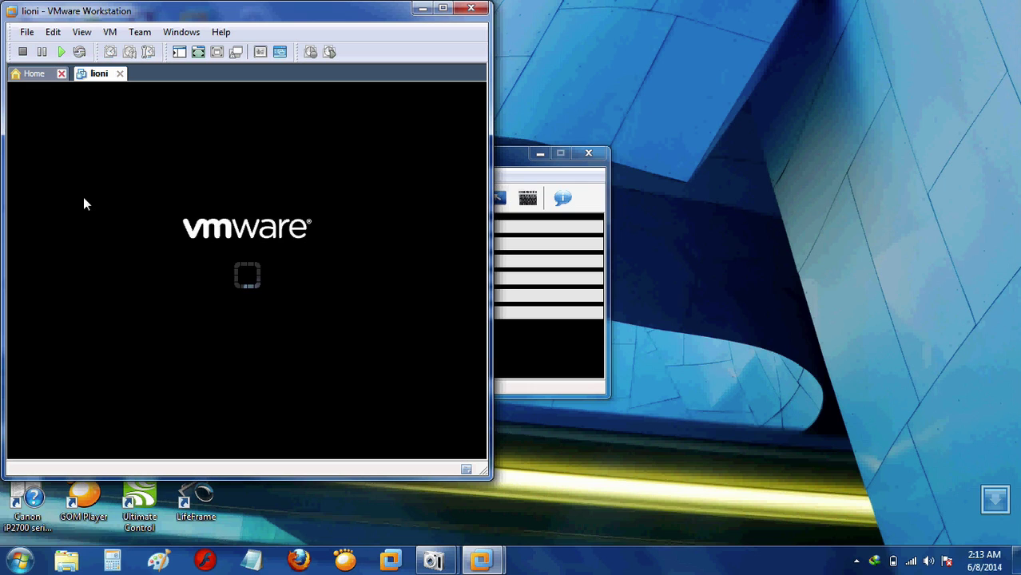
left_click(445, 8)
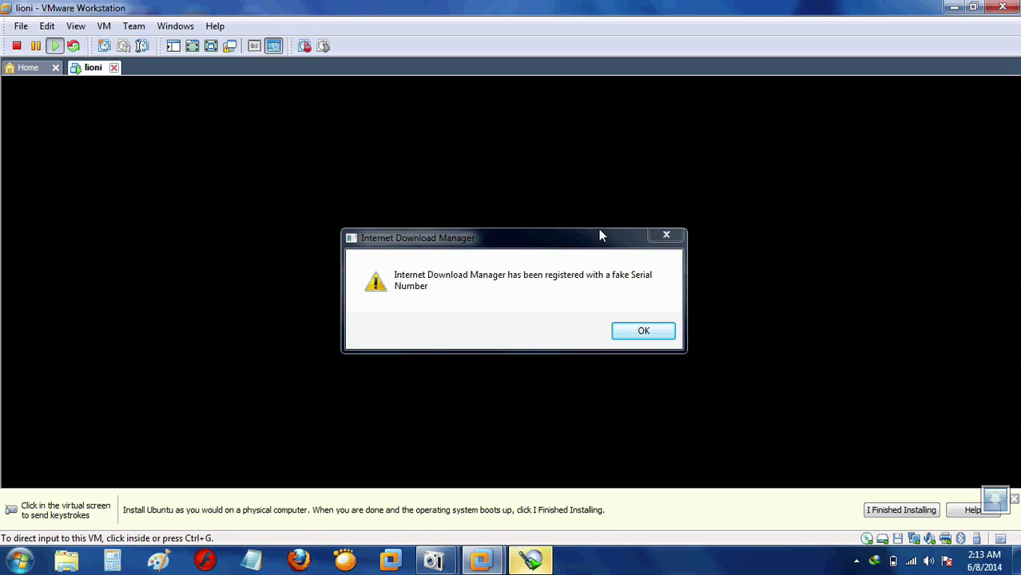
left_click(674, 234)
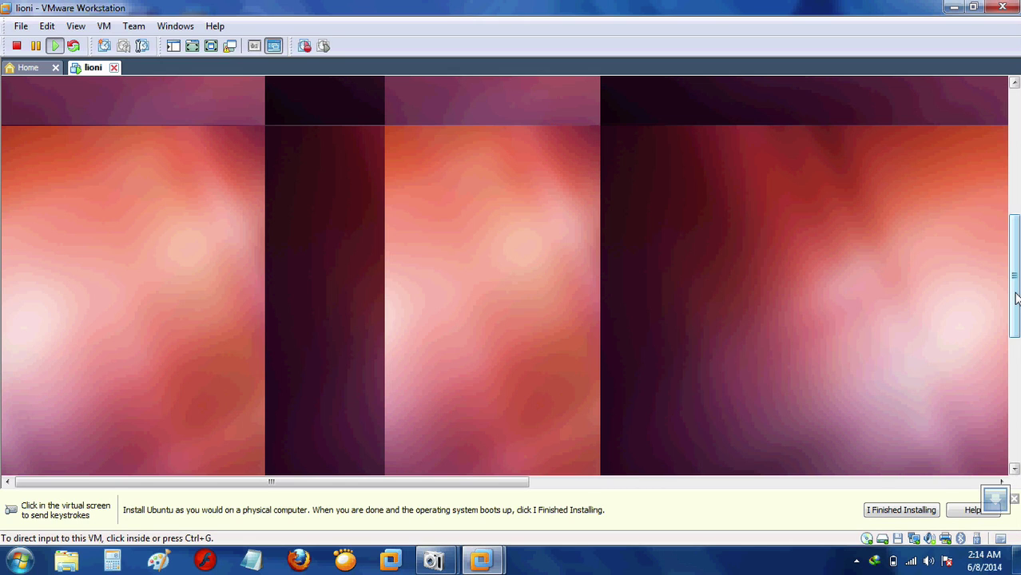
Scroll the VM display to the Welcome dialog and start Install Ubuntu in English.
left_click_drag(1014, 298, 1013, 350)
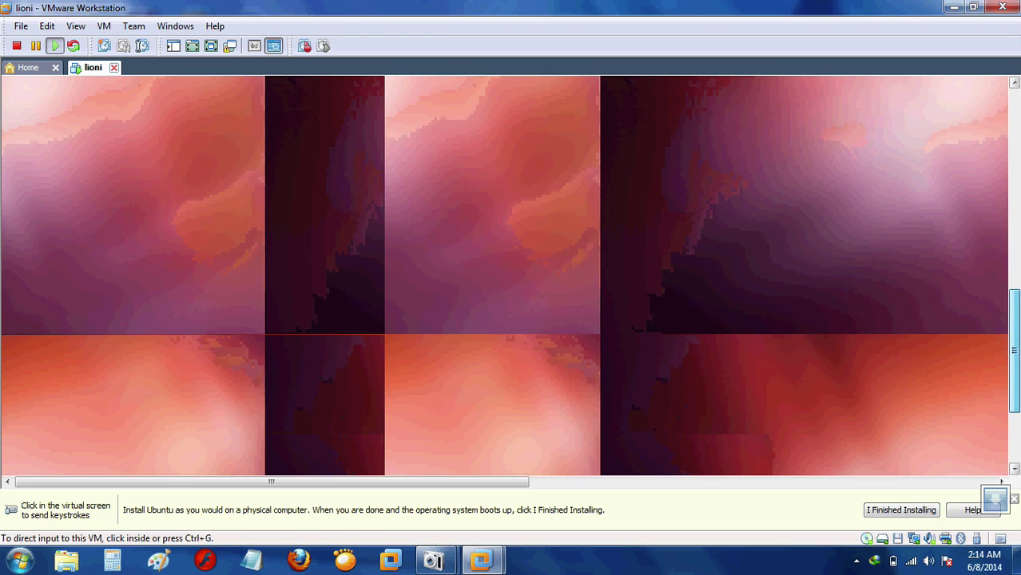
left_click_drag(404, 487, 588, 487)
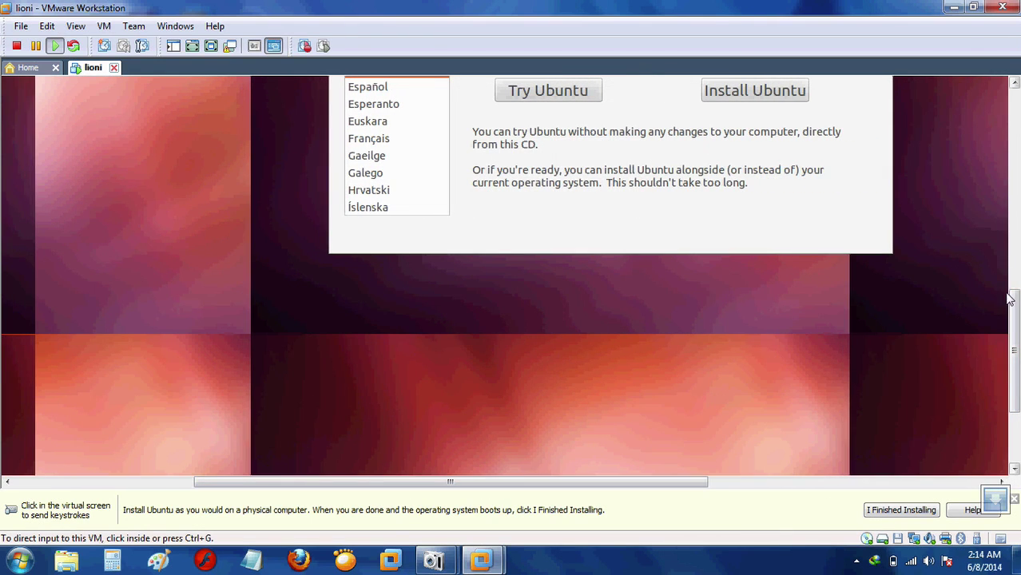
left_click_drag(1015, 310, 1015, 218)
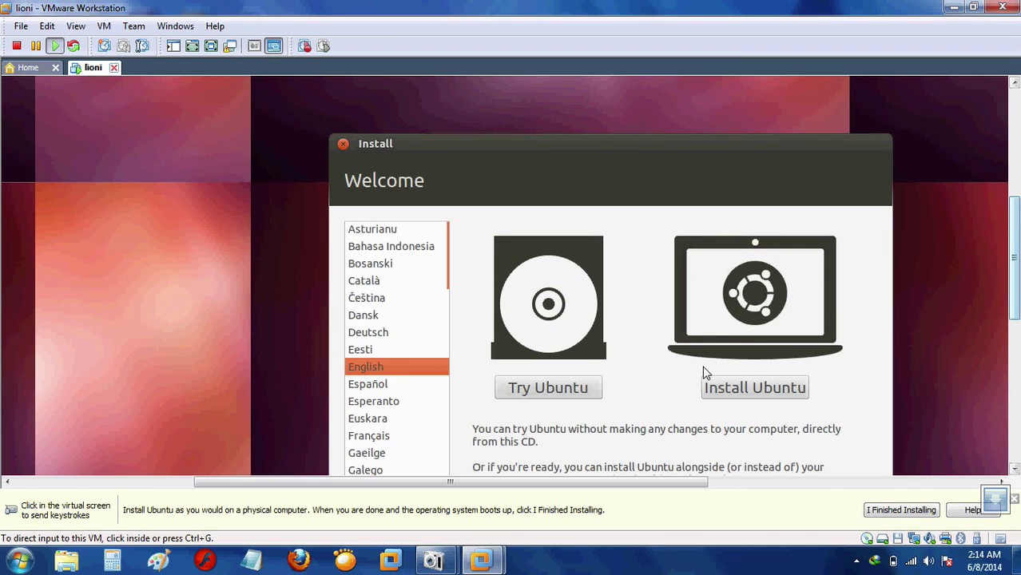
left_click(527, 183)
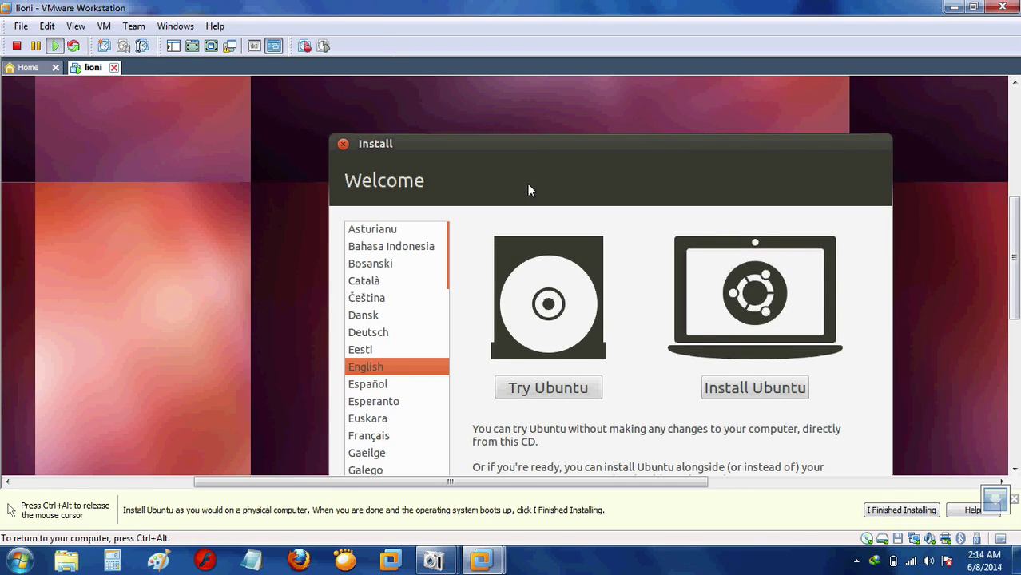
left_click(745, 391)
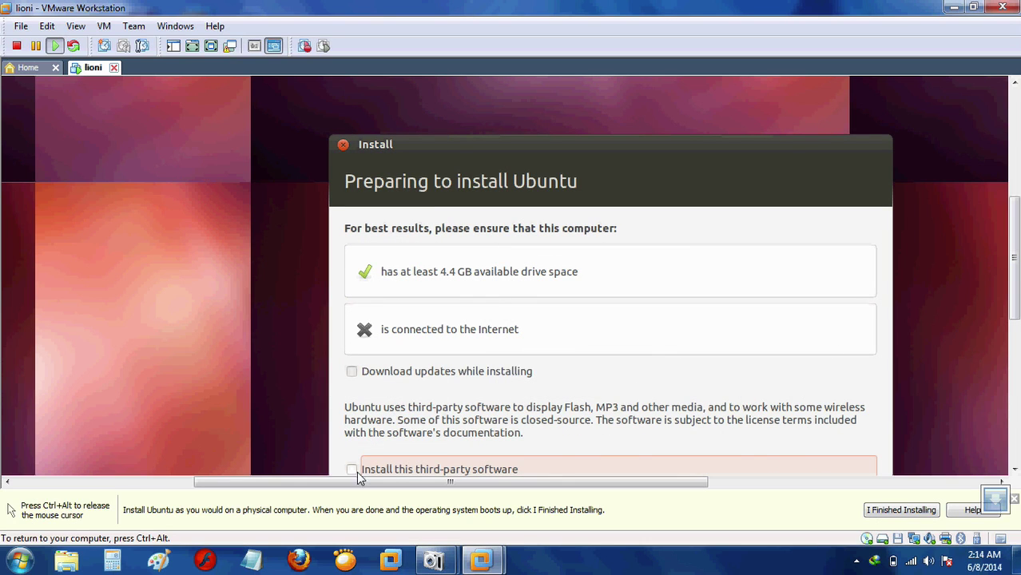
Tick 'Install this third-party software' and continue to the Installation type page.
key("ctrl+alt")
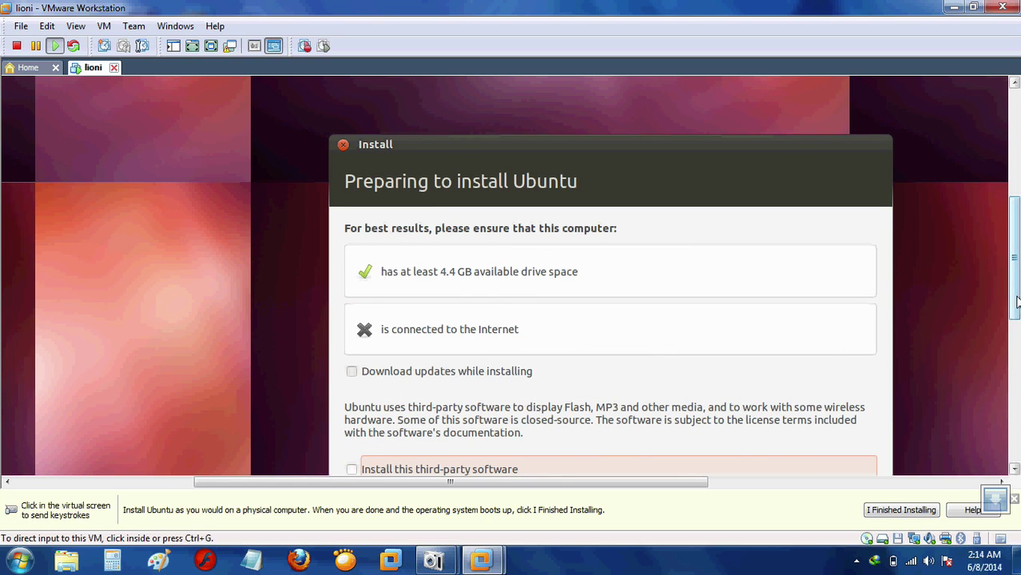
scroll(1017, 303, "down", 3)
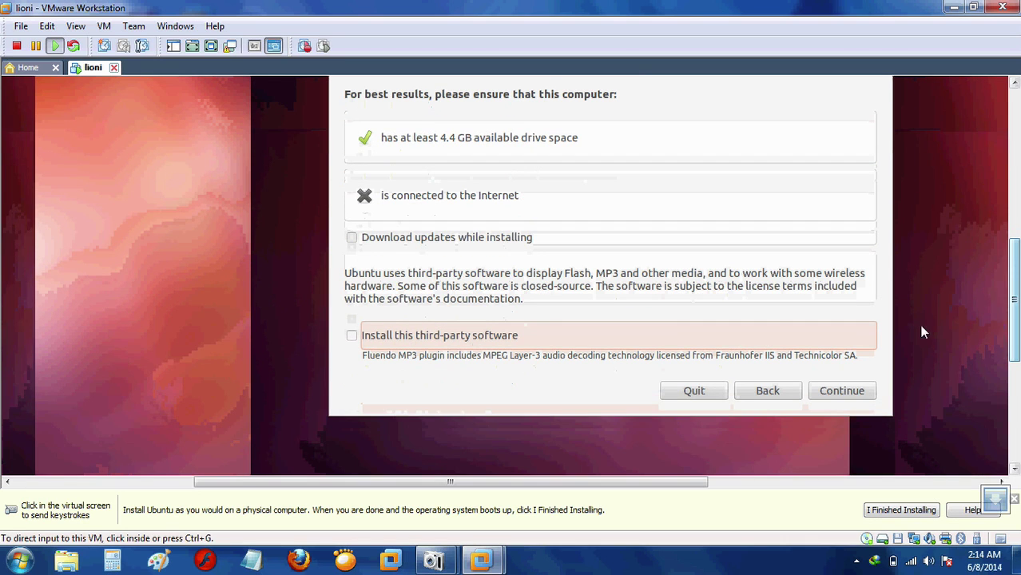
left_click(337, 299)
left_click(352, 336)
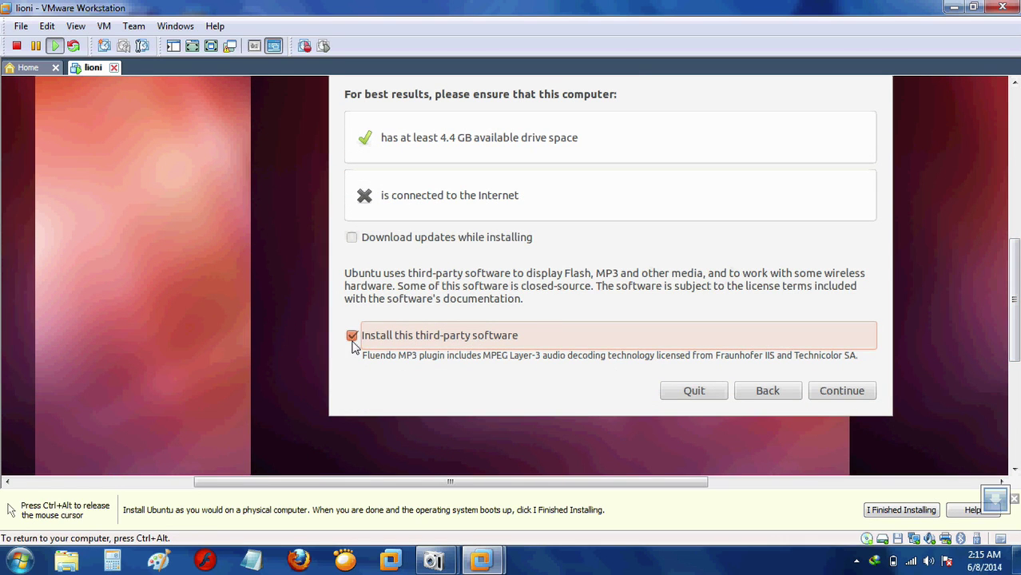
left_click(853, 393)
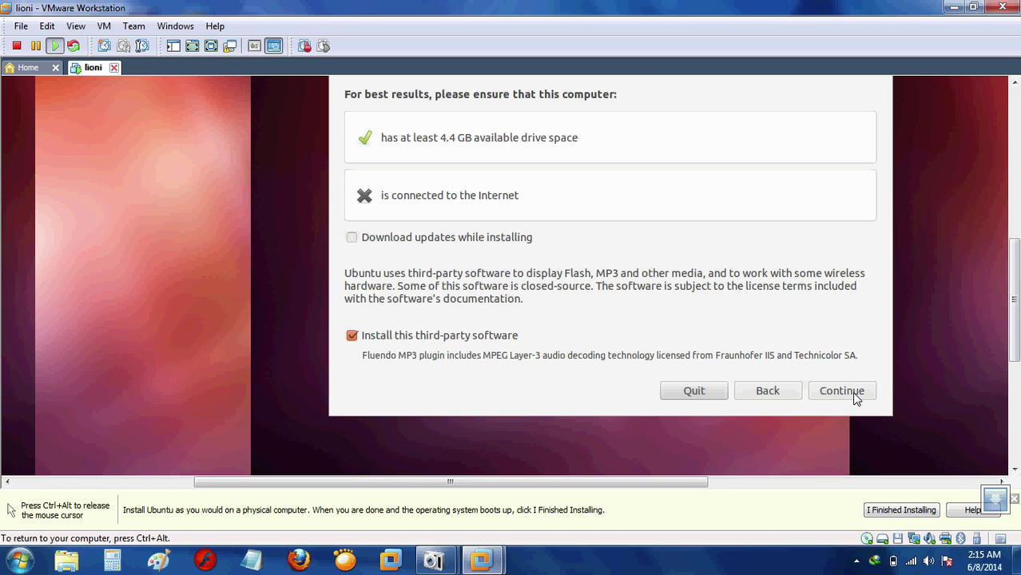
left_click(853, 393)
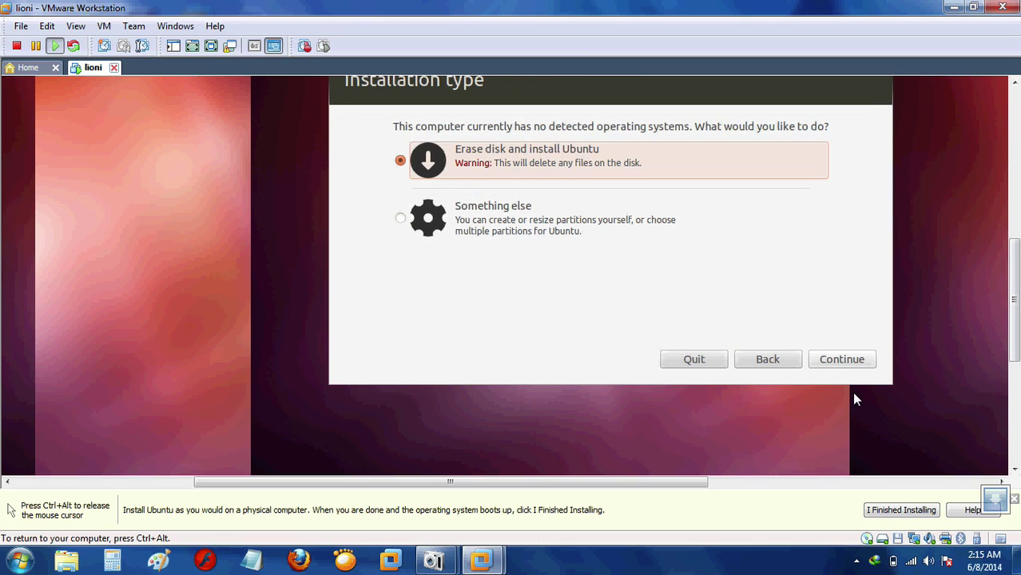
Choose manual partitioning, create an empty partition table on /dev/sda, and select its 21474 MB free space.
left_click(401, 219)
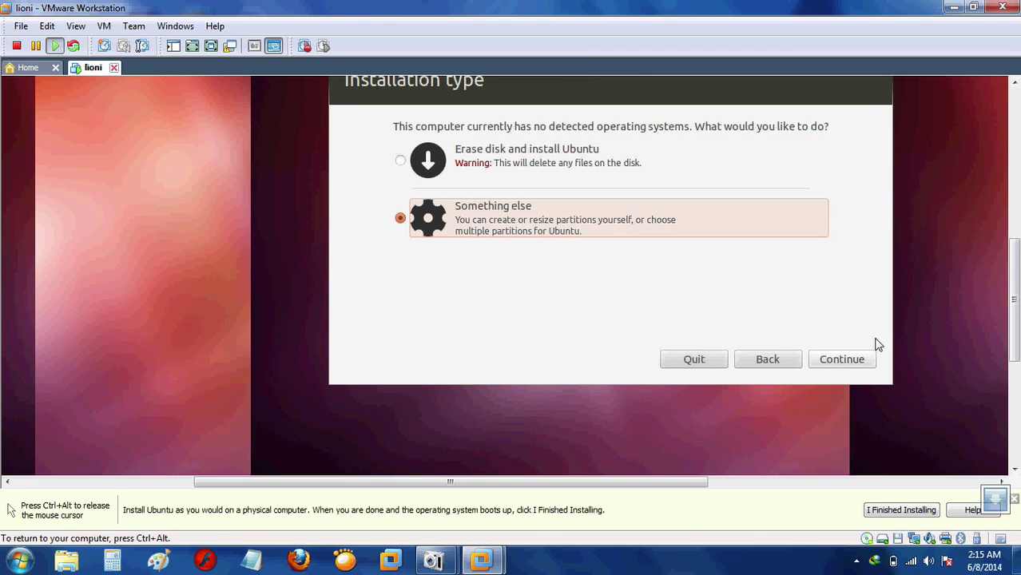
left_click(853, 361)
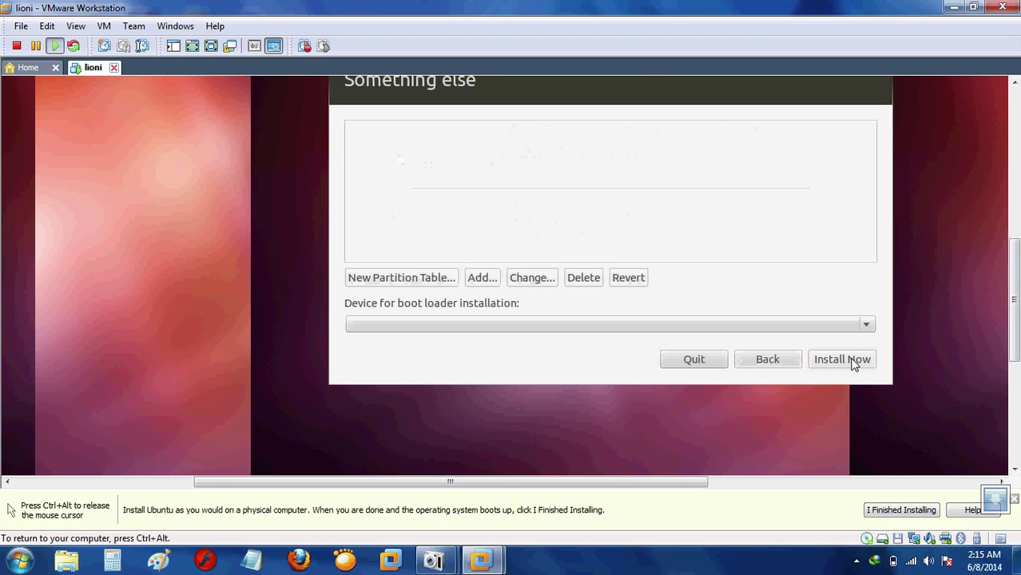
left_click(411, 274)
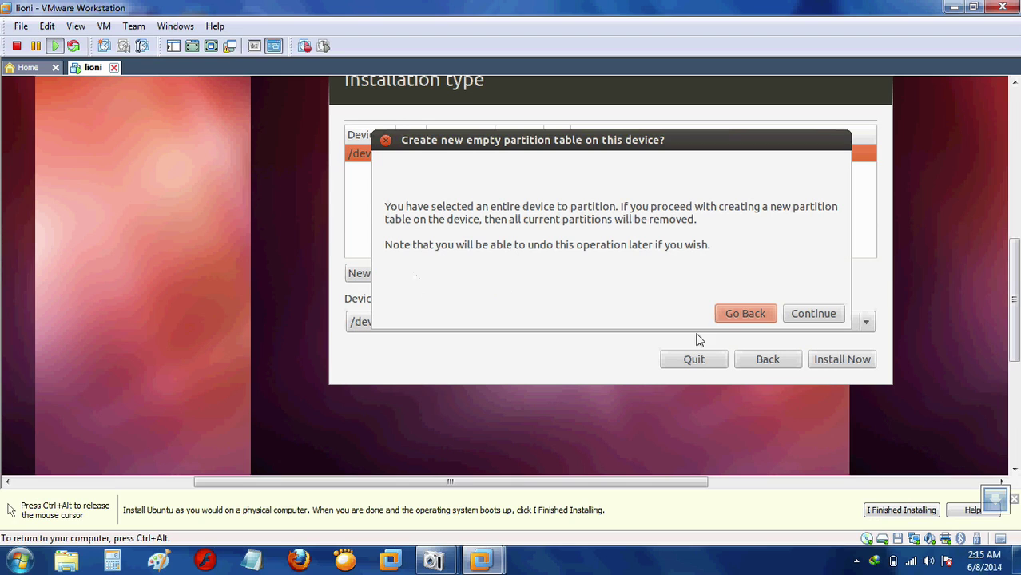
left_click(743, 315)
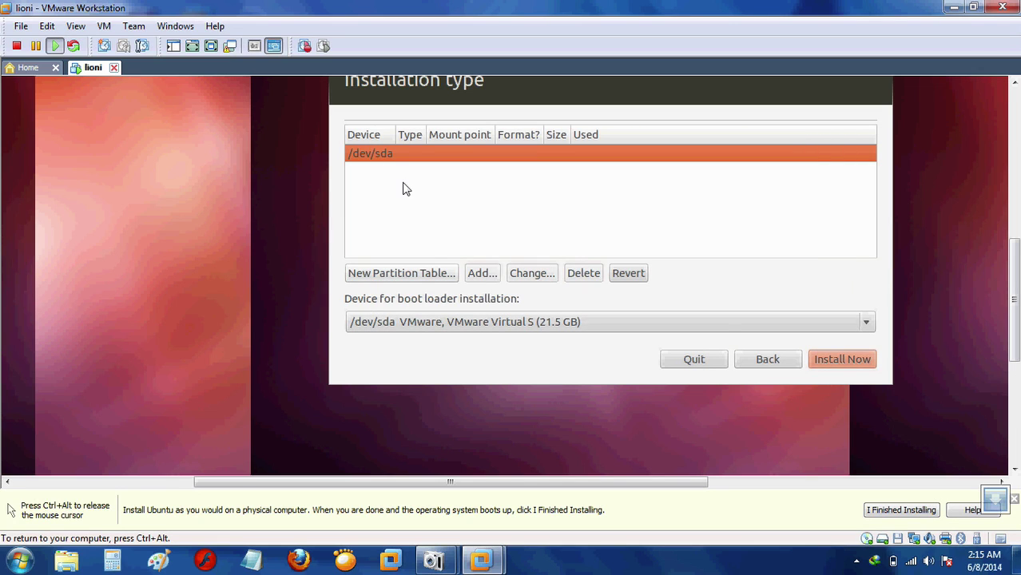
left_click(385, 276)
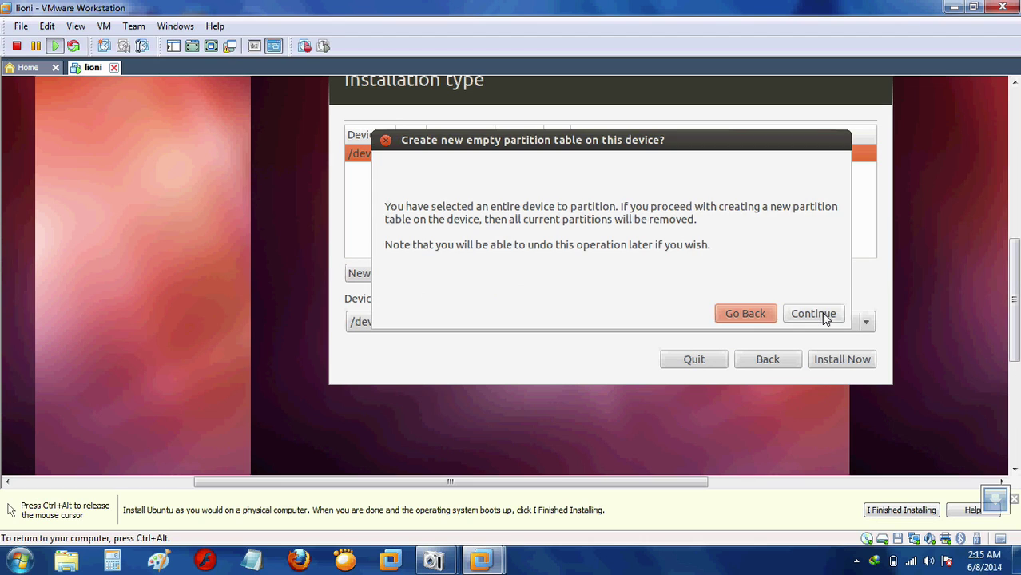
left_click(824, 316)
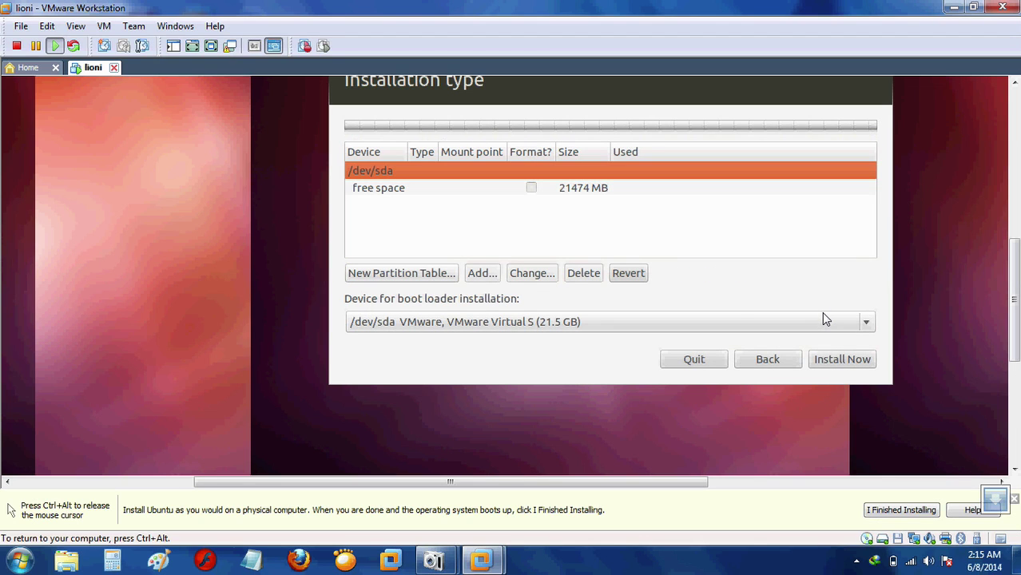
left_click(379, 195)
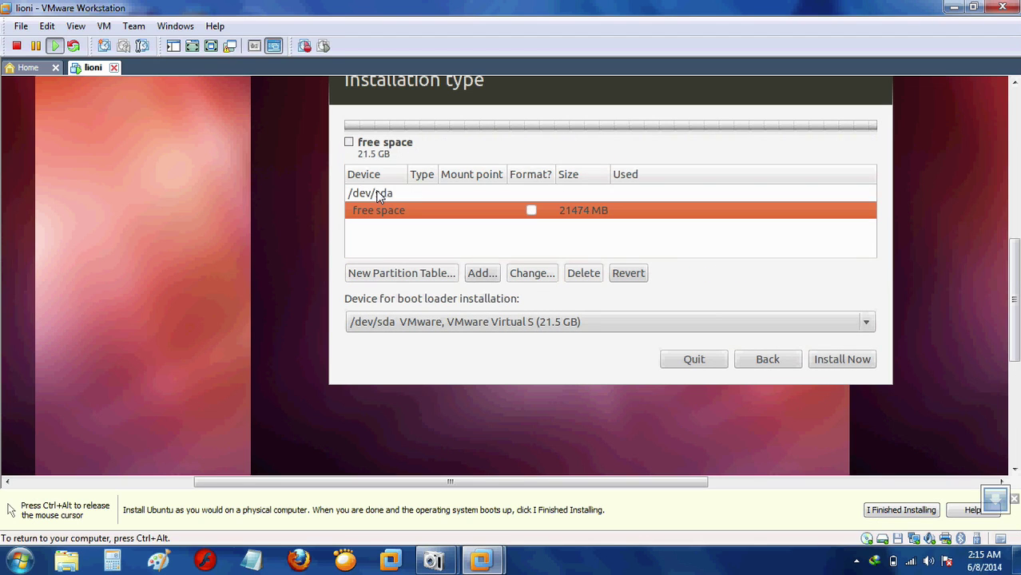
Create a 3000 MB ext4 partition mounted at / from the free space.
left_click(481, 274)
left_click(482, 274)
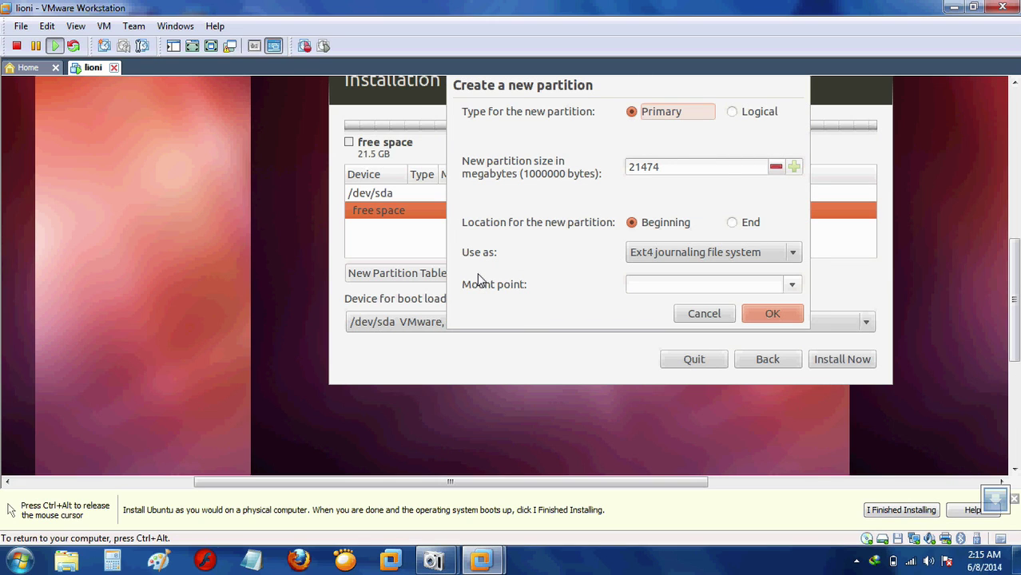
left_click(719, 169)
key("BackSpace")
key("BackSpace")
key("BackSpace")
key("BackSpace")
key("BackSpace")
type("3000")
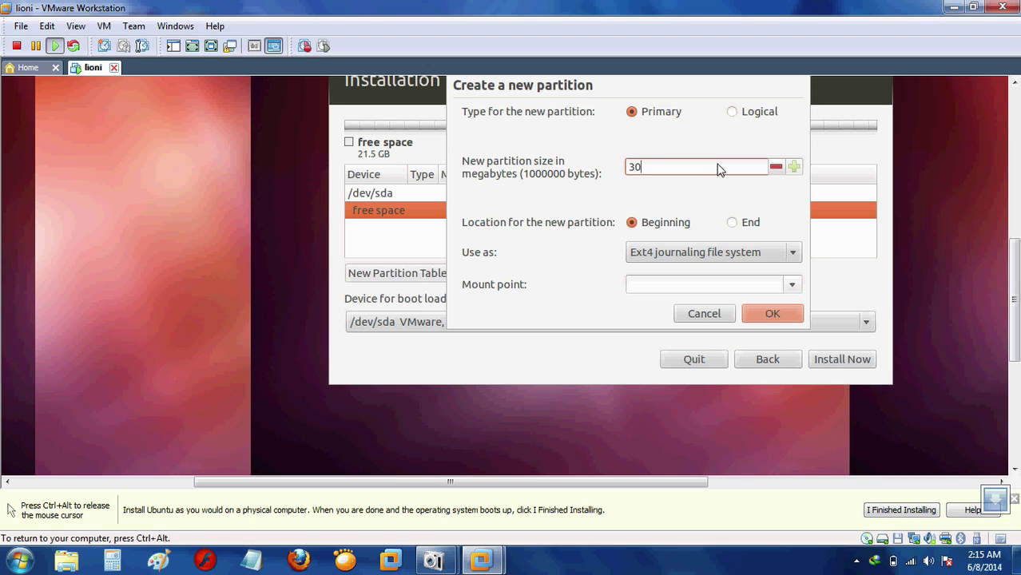
left_click(794, 285)
left_click(706, 305)
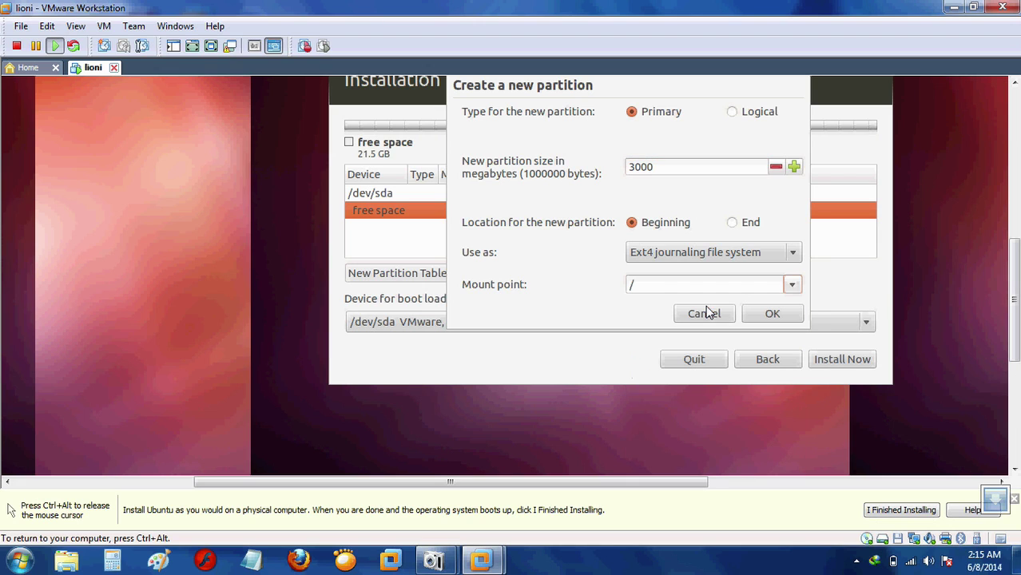
left_click(770, 319)
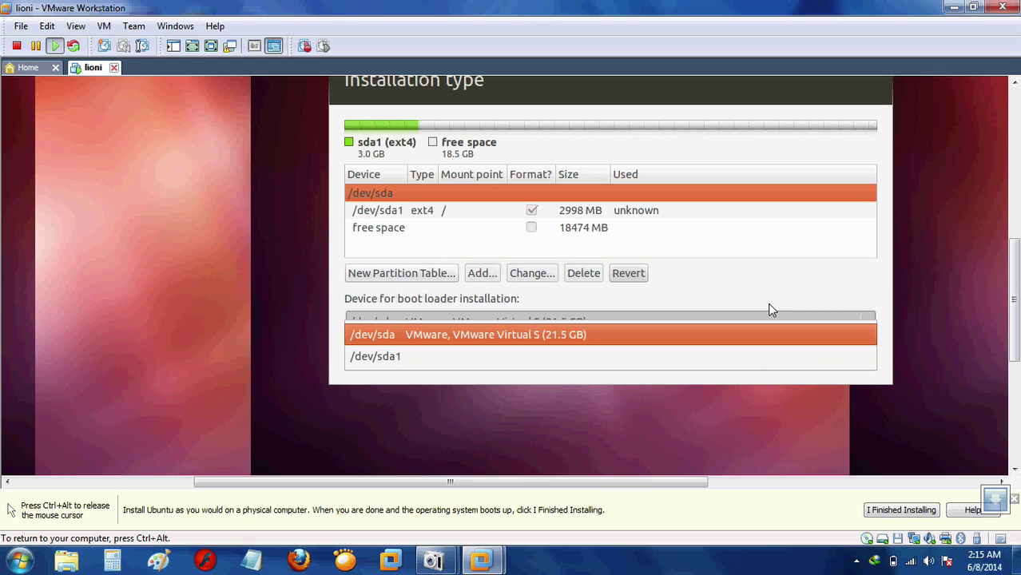
Add a 512 MB partition used as swap area in the remaining free space.
left_click(393, 229)
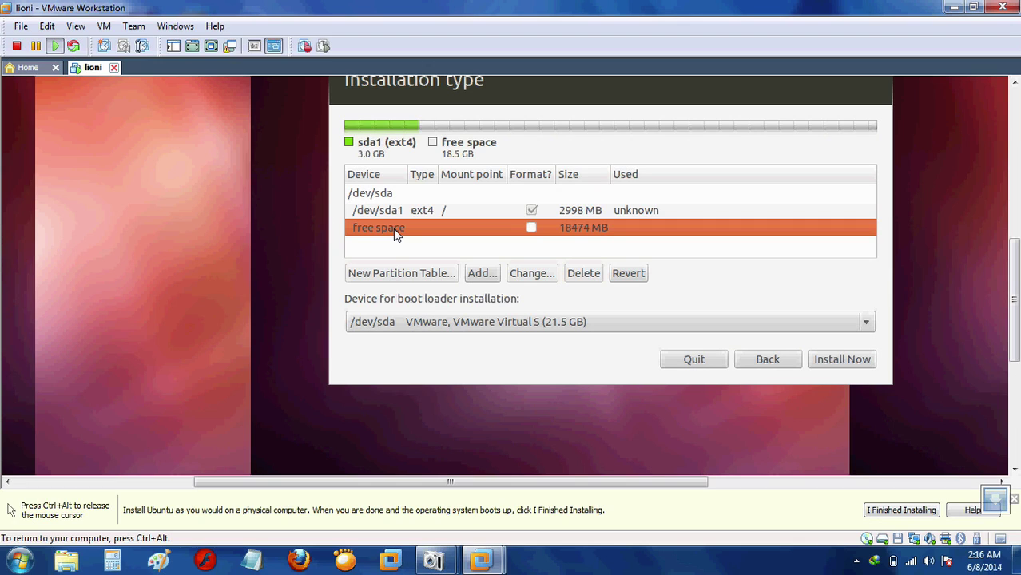
left_click(481, 274)
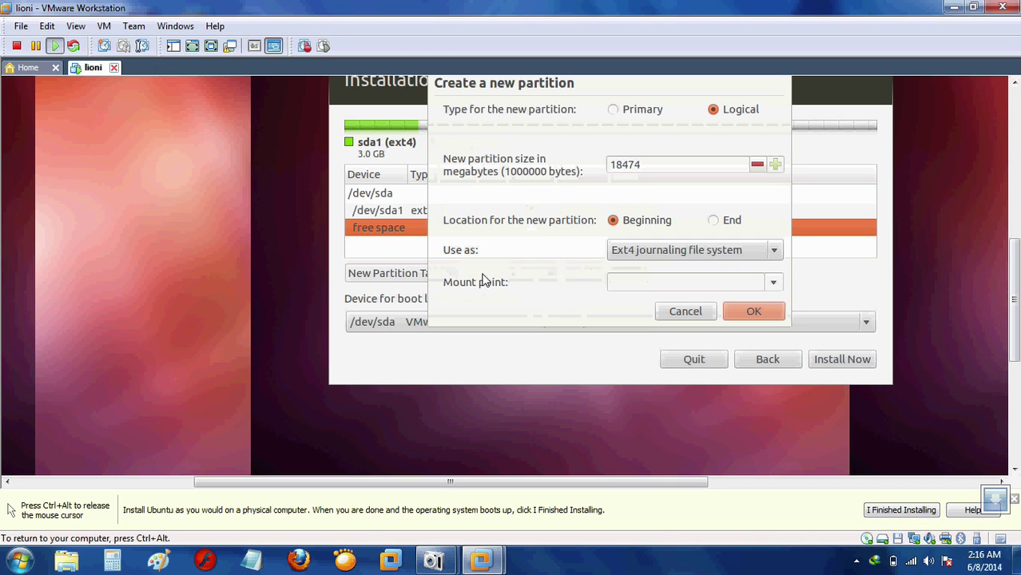
left_click(680, 171)
key("BackSpace")
key("BackSpace")
key("BackSpace")
key("BackSpace")
key("BackSpace")
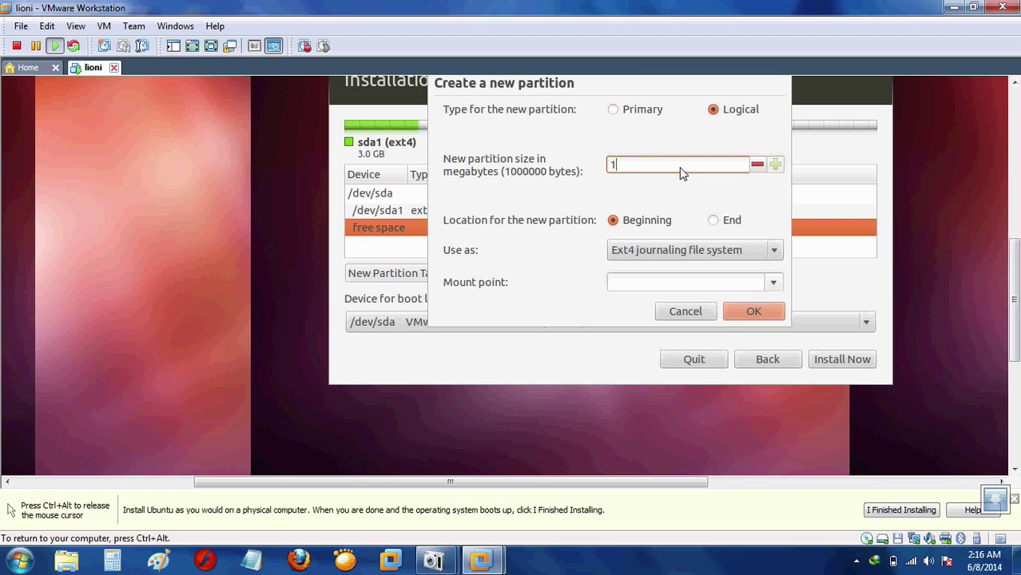
type("512")
left_click(774, 284)
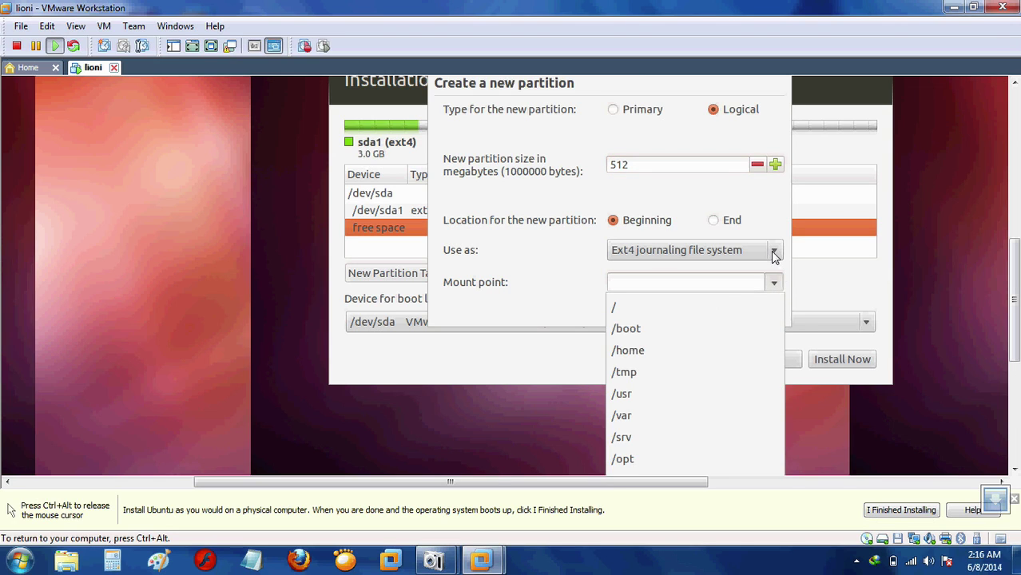
left_click(773, 252)
left_click(773, 252)
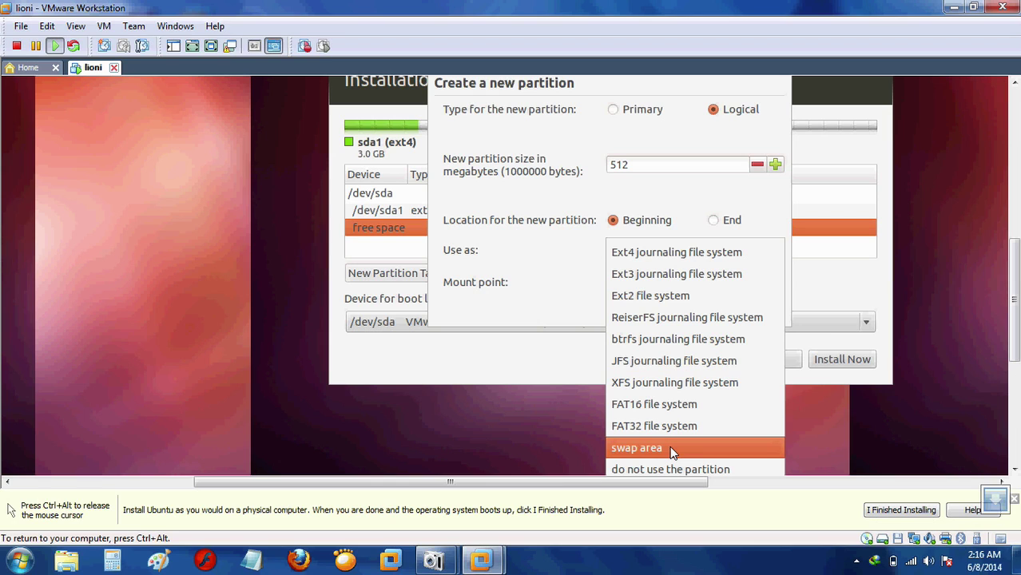
left_click(671, 450)
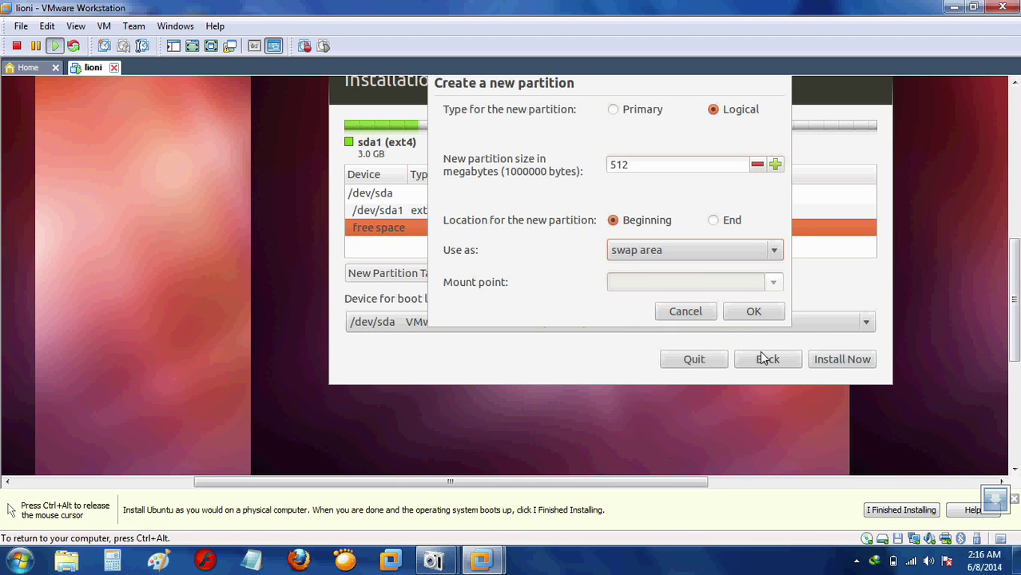
left_click(753, 312)
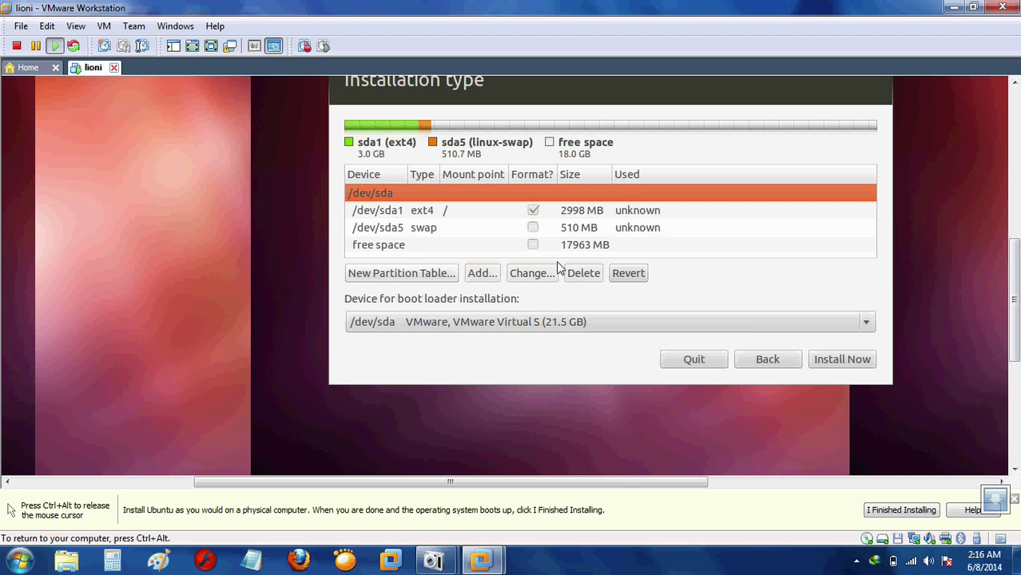
Turn all remaining free space into an ext4 partition mounted at /home.
left_click(399, 246)
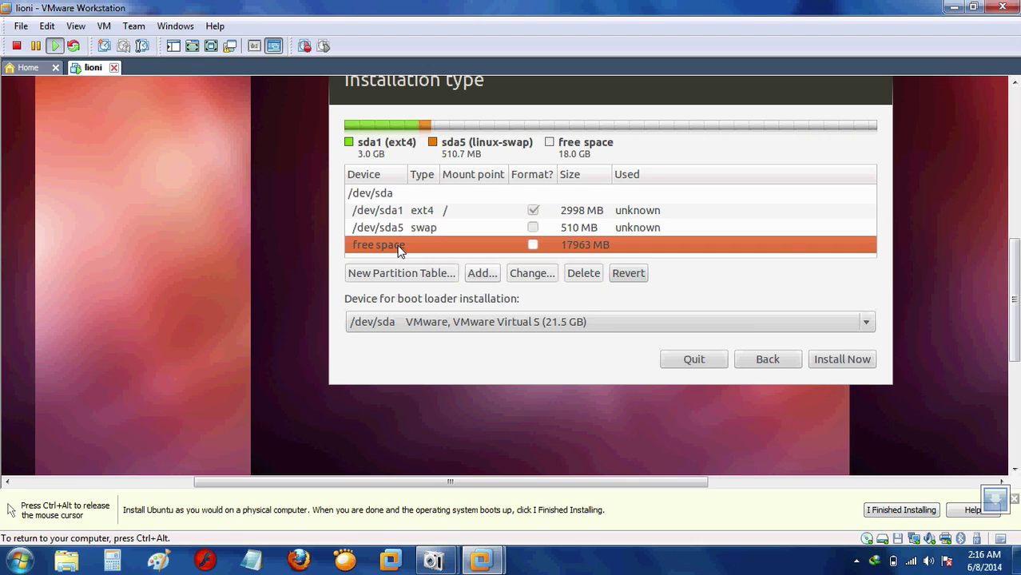
double_click(399, 246)
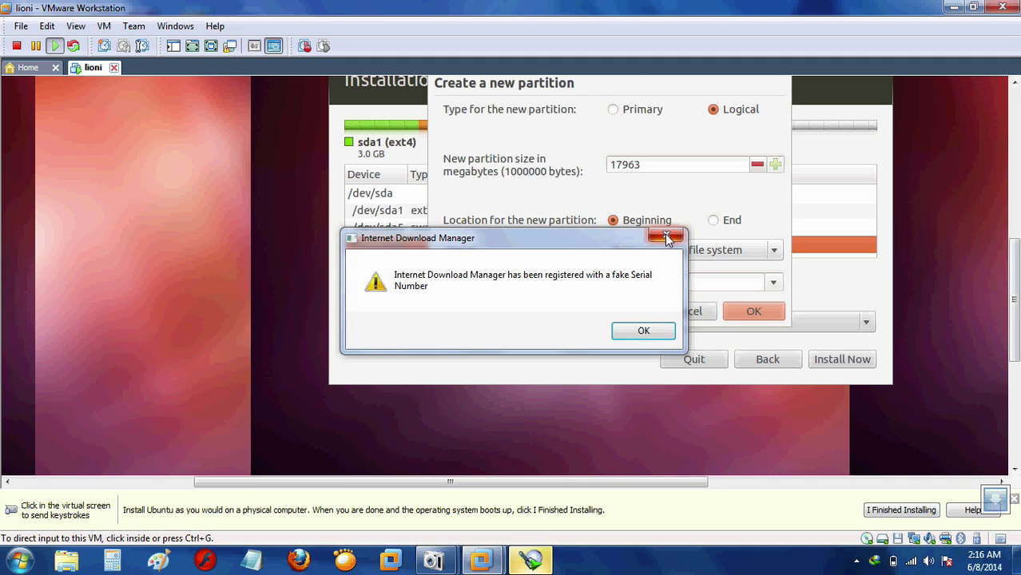
left_click(665, 234)
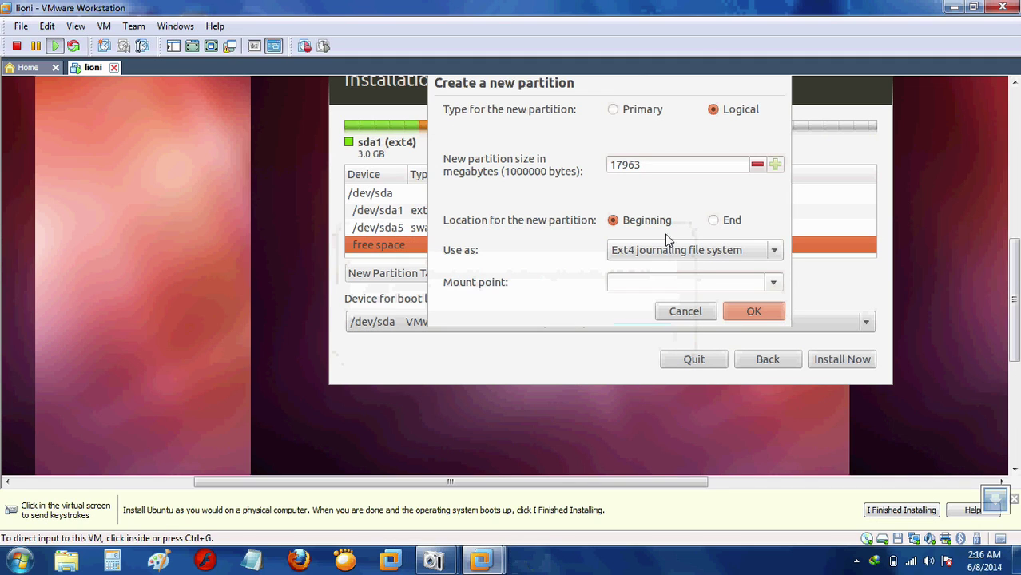
left_click(775, 284)
left_click(716, 349)
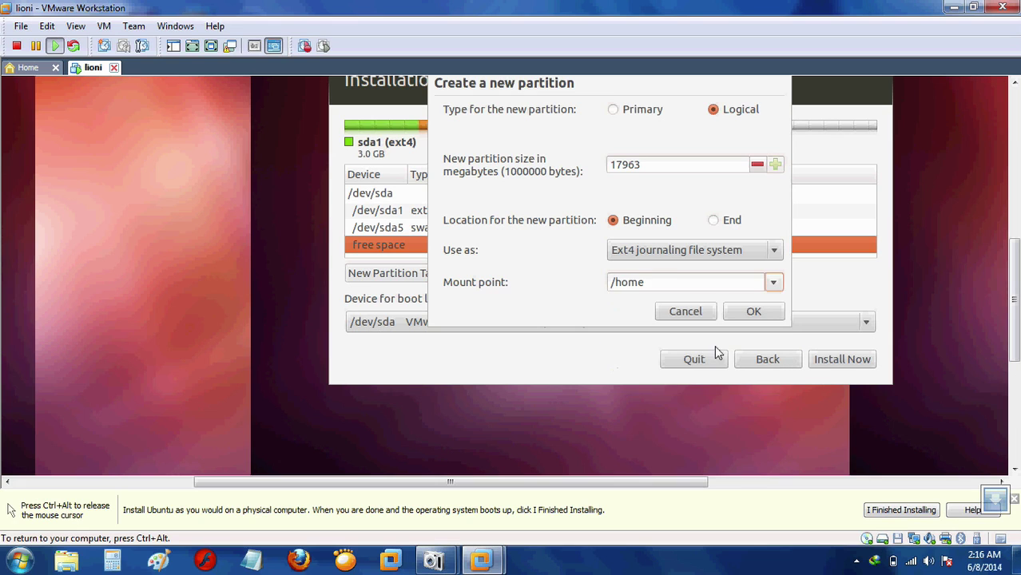
left_click(753, 313)
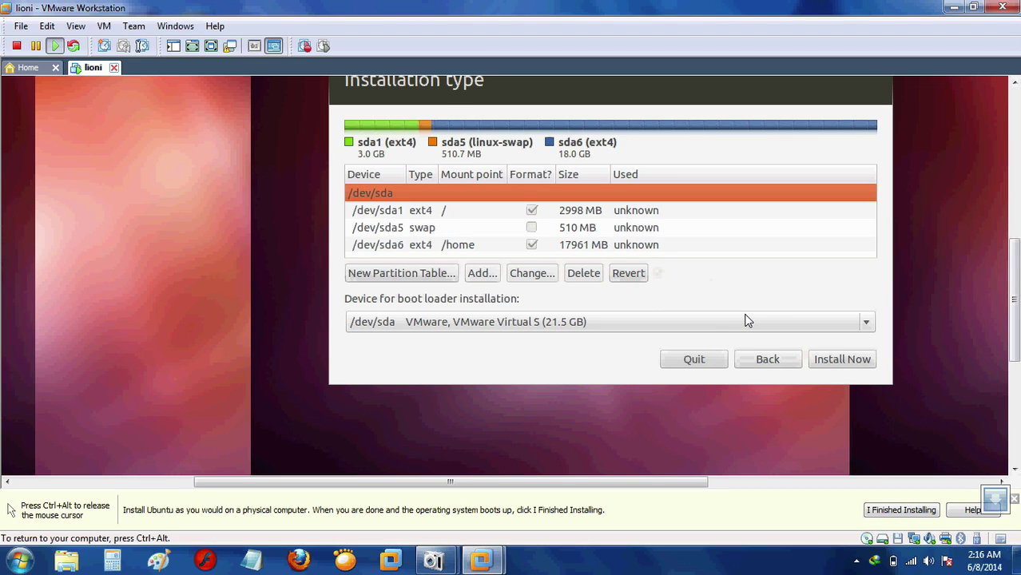
Start installing with this partition layout and dismiss the recurring Internet Download Manager warnings.
left_click(823, 363)
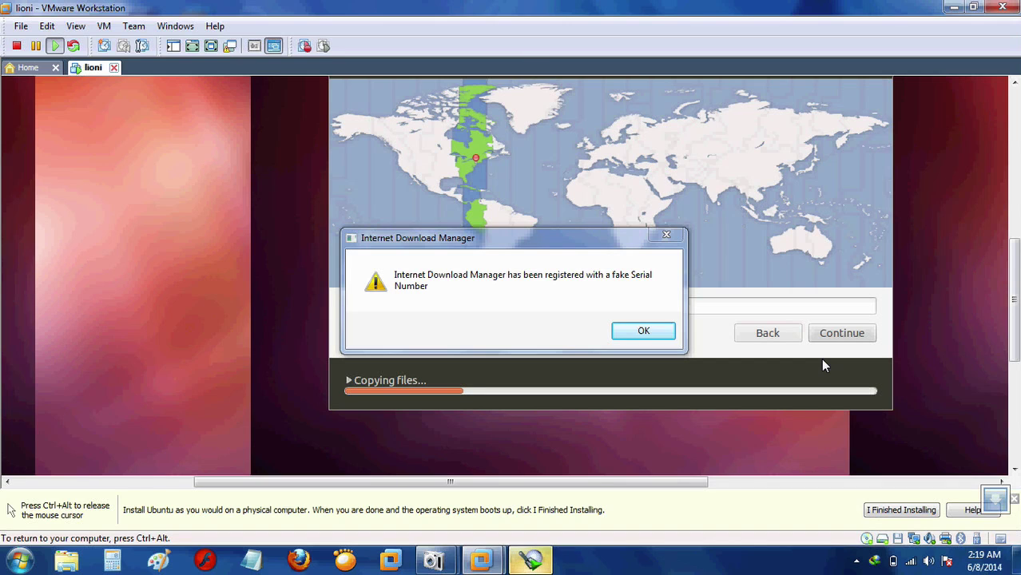
key("ctrl+alt")
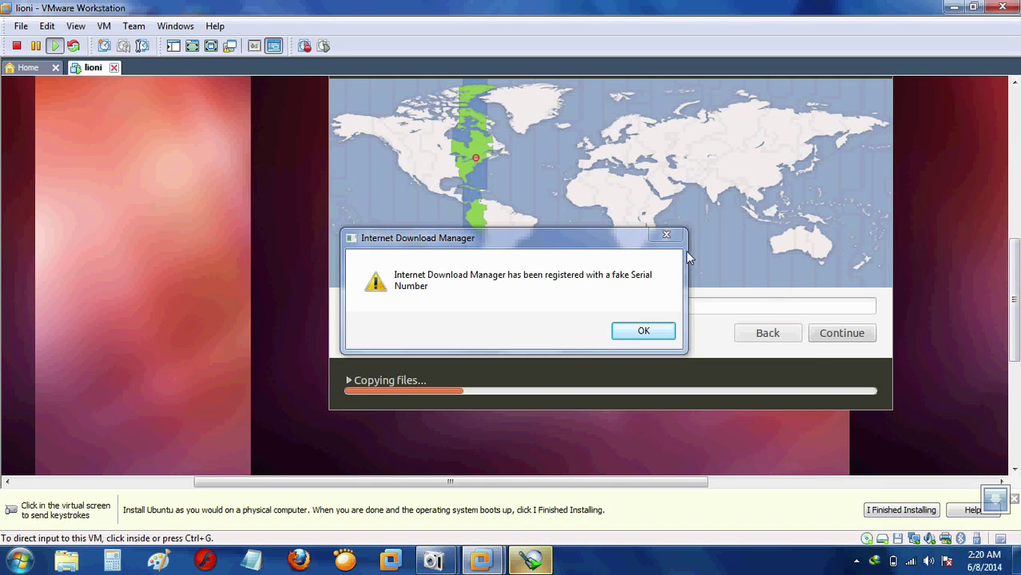
left_click(677, 234)
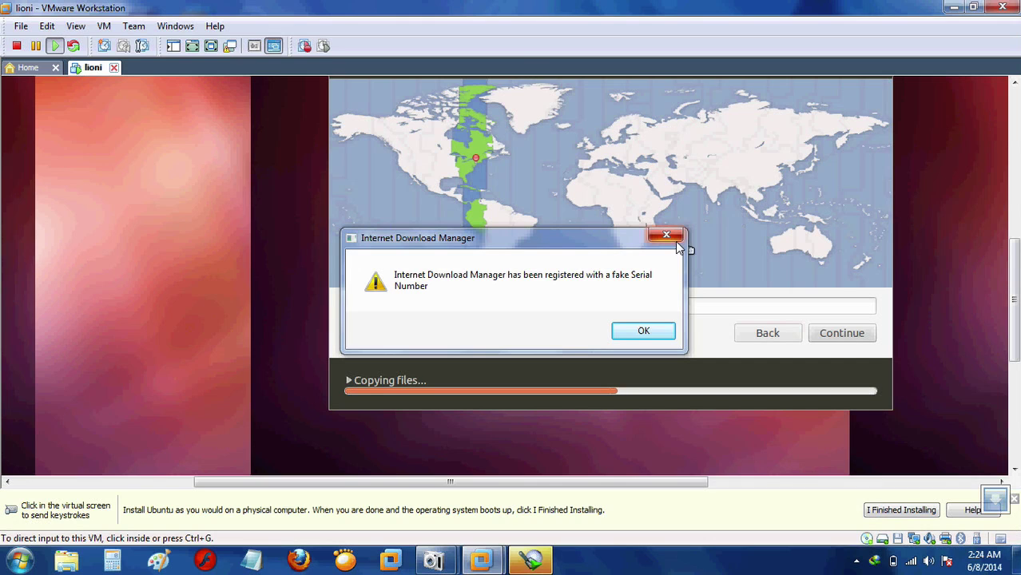
left_click(666, 235)
Dismiss the Internet Download Manager warning again while the installer copies files.
left_click(665, 232)
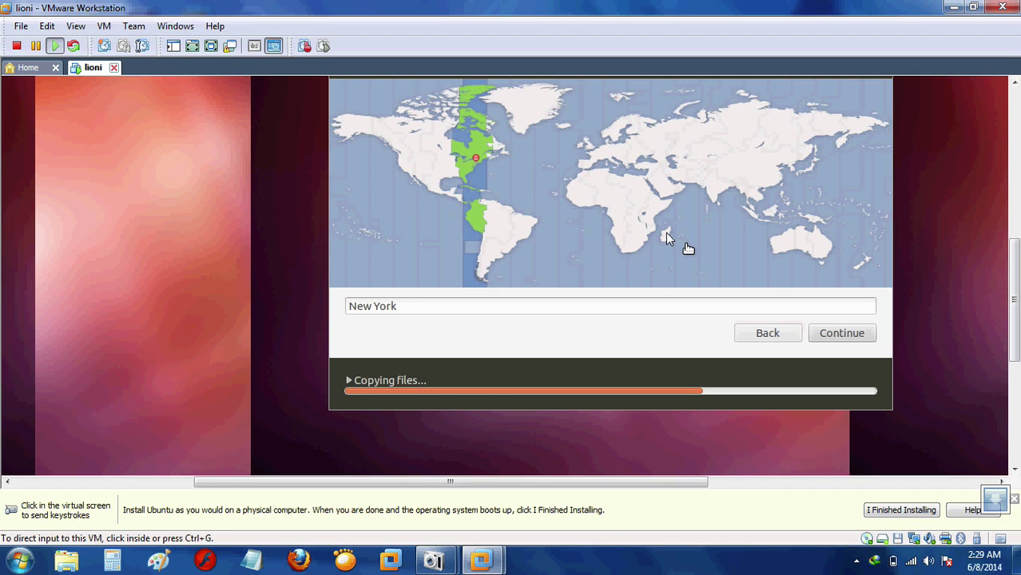
Give the virtual machine control of the keyboard and mouse.
left_click(688, 249)
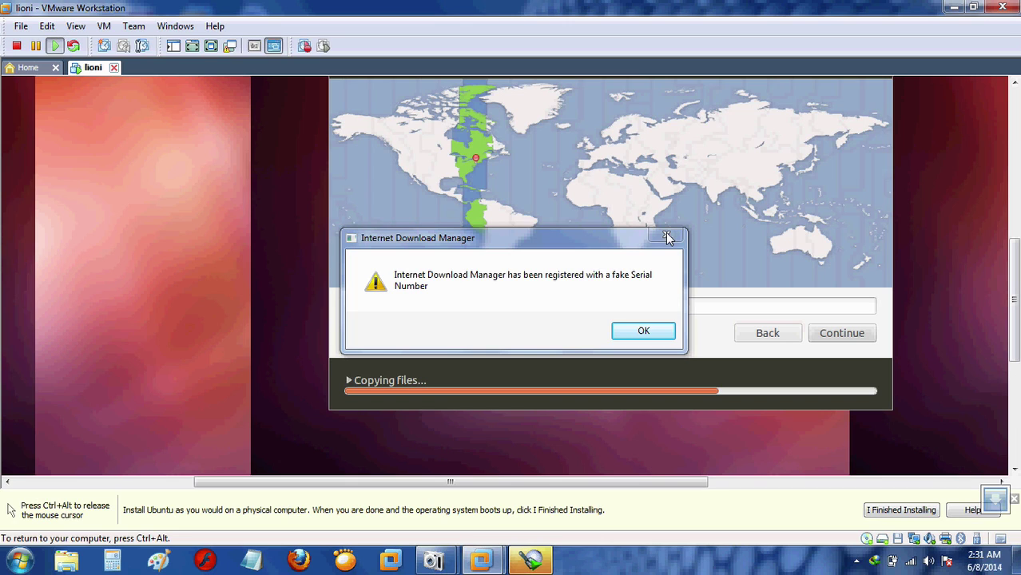
Close the Internet Download Manager popup and choose Antananarivo, Madagascar on the timezone map.
left_click(668, 237)
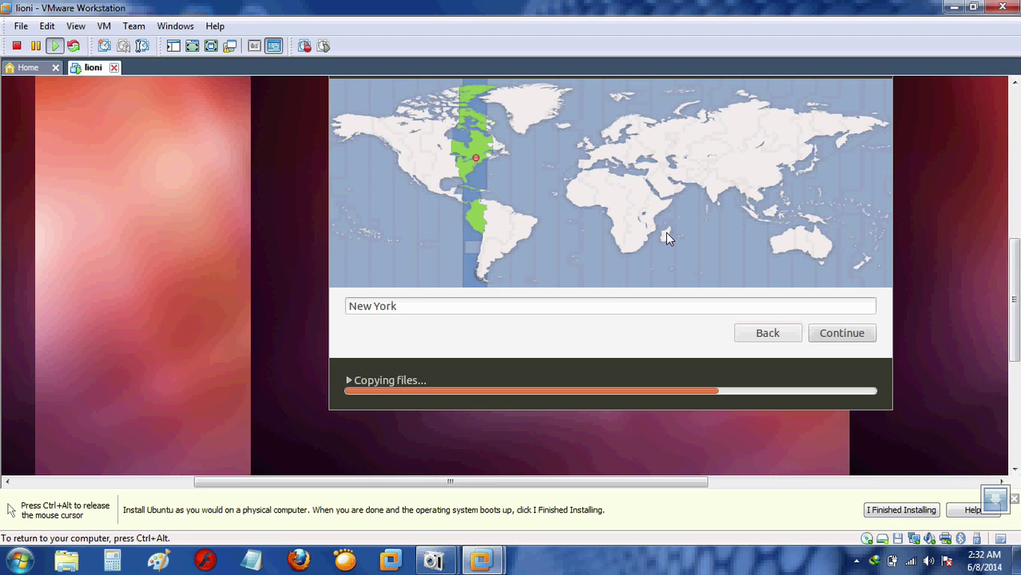
left_click(666, 233)
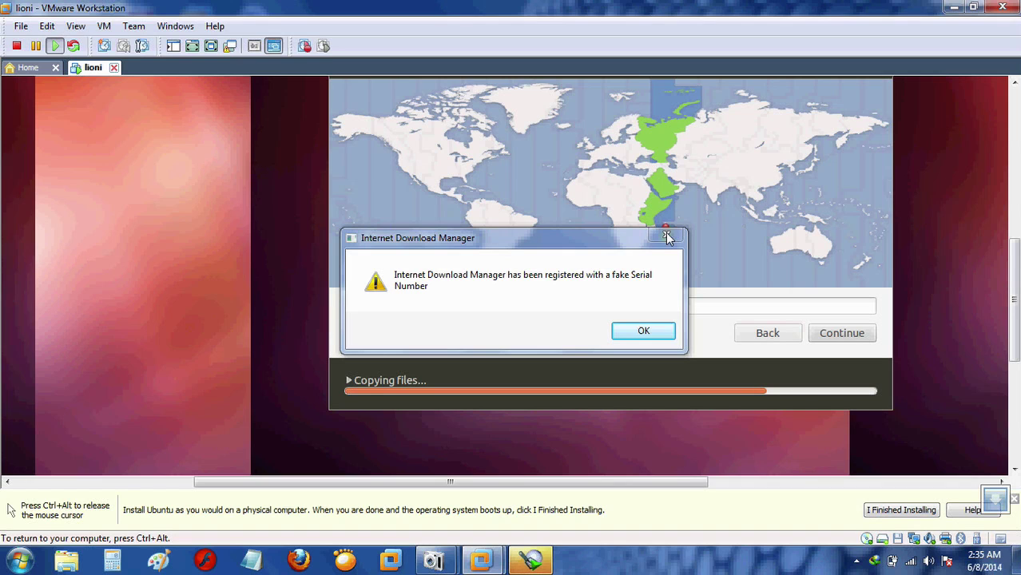
left_click(667, 237)
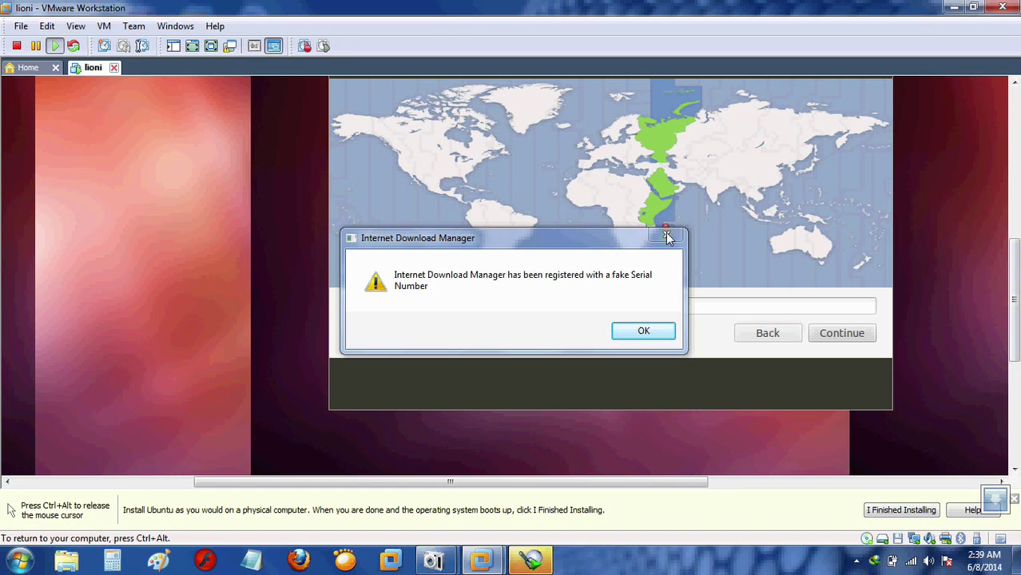
Close the Internet Download Manager fake serial number warning.
left_click(667, 237)
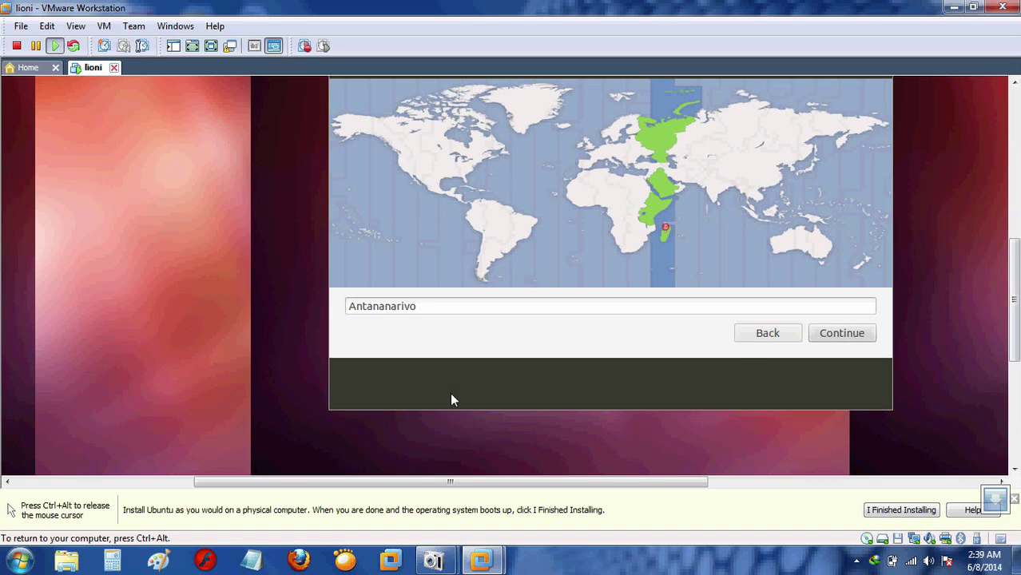
Try map timezones from Fortaleza and Bogota through Palau, Riyadh, Moscow and Rome.
left_click(431, 311)
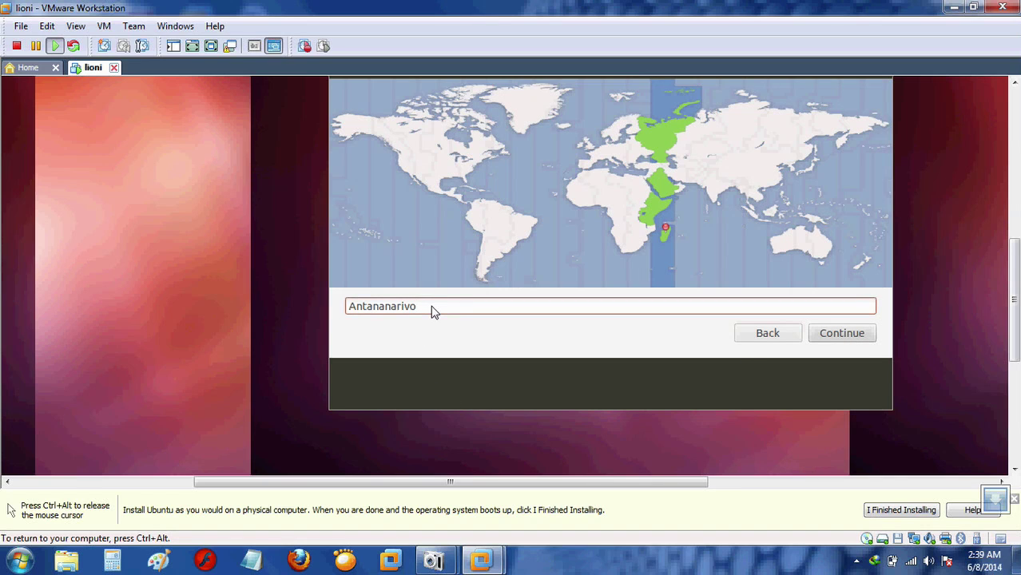
left_click(530, 197)
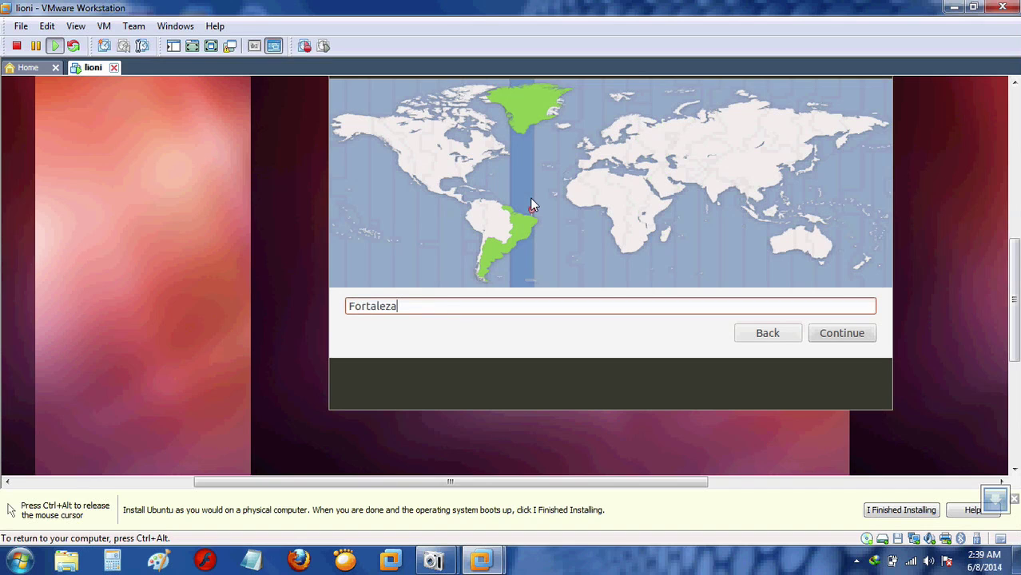
left_click(480, 212)
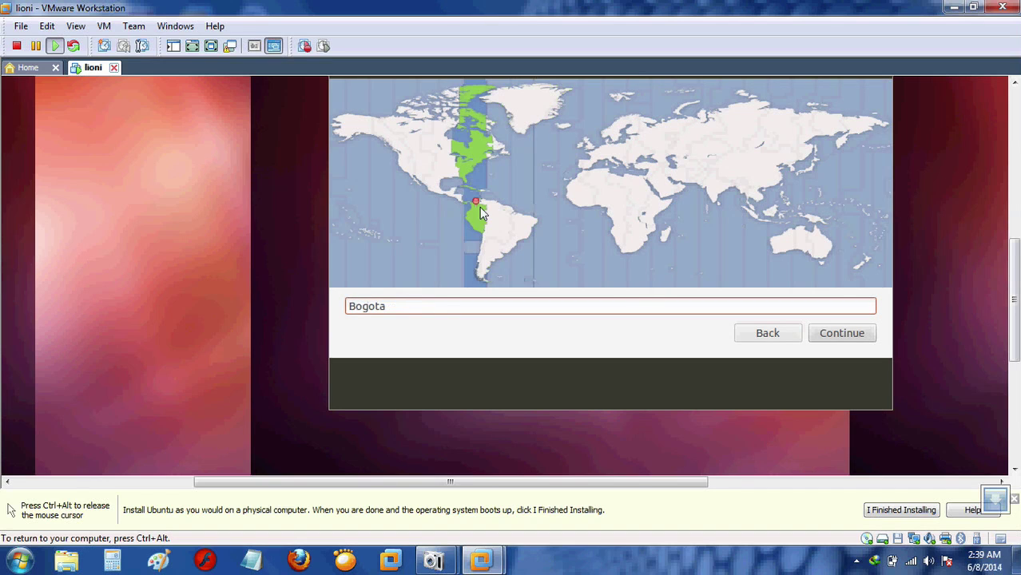
left_click(426, 207)
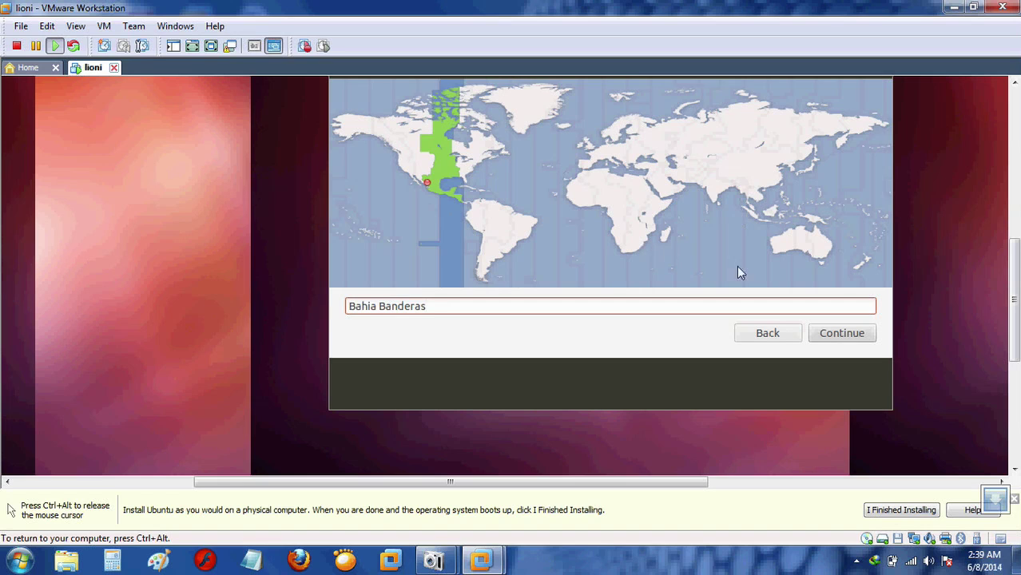
left_click(771, 232)
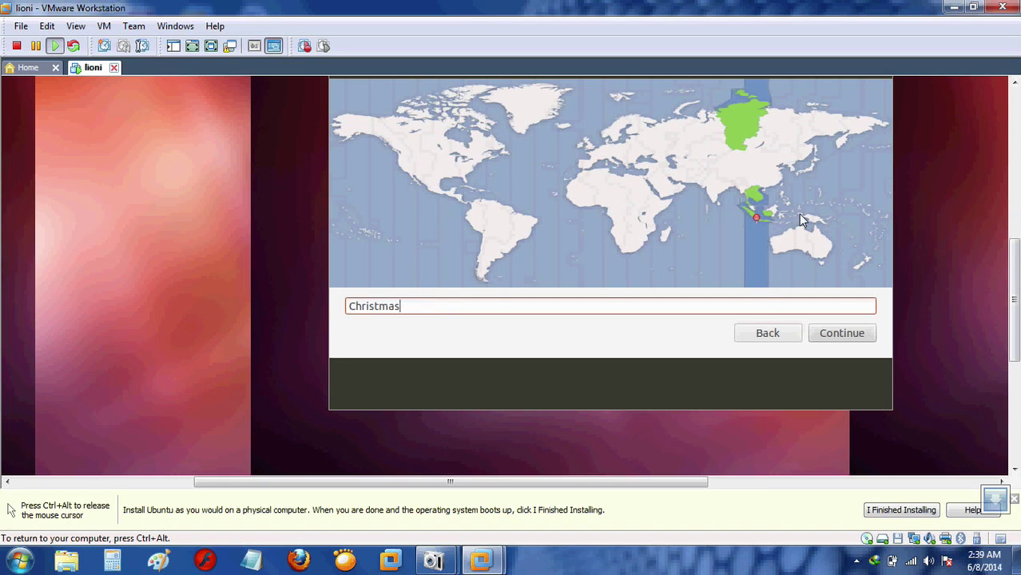
left_click(782, 209)
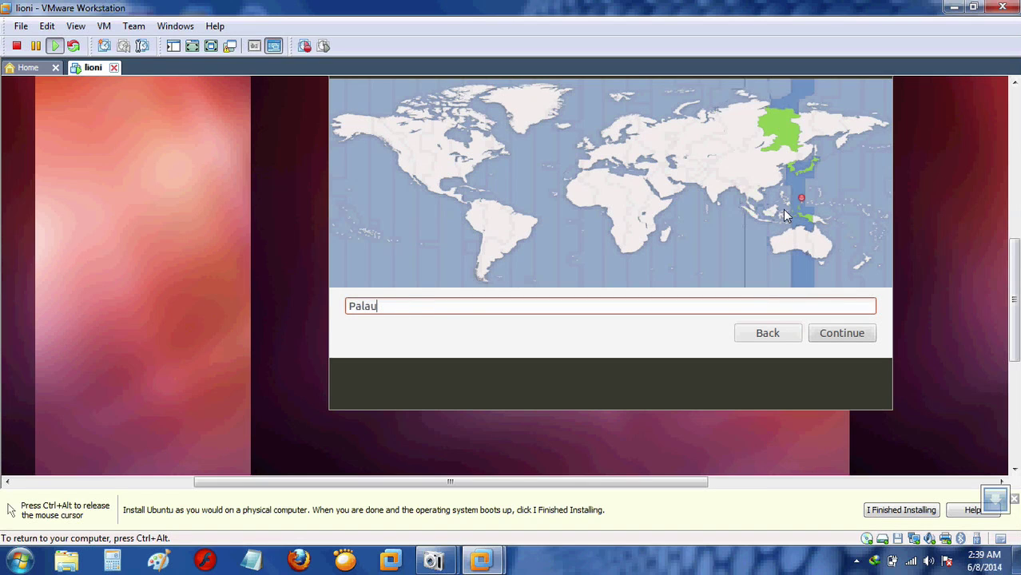
left_click(688, 174)
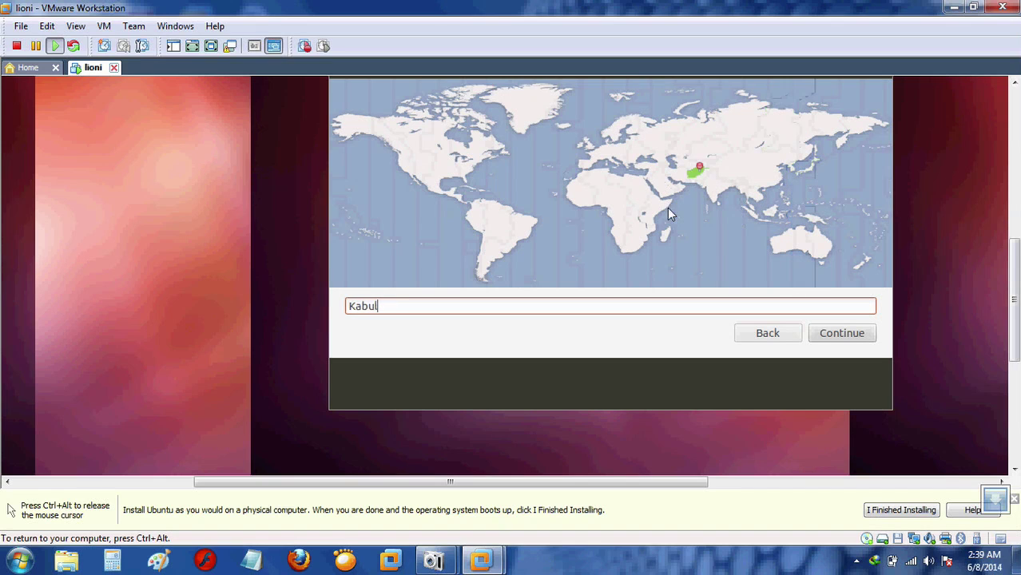
left_click(669, 197)
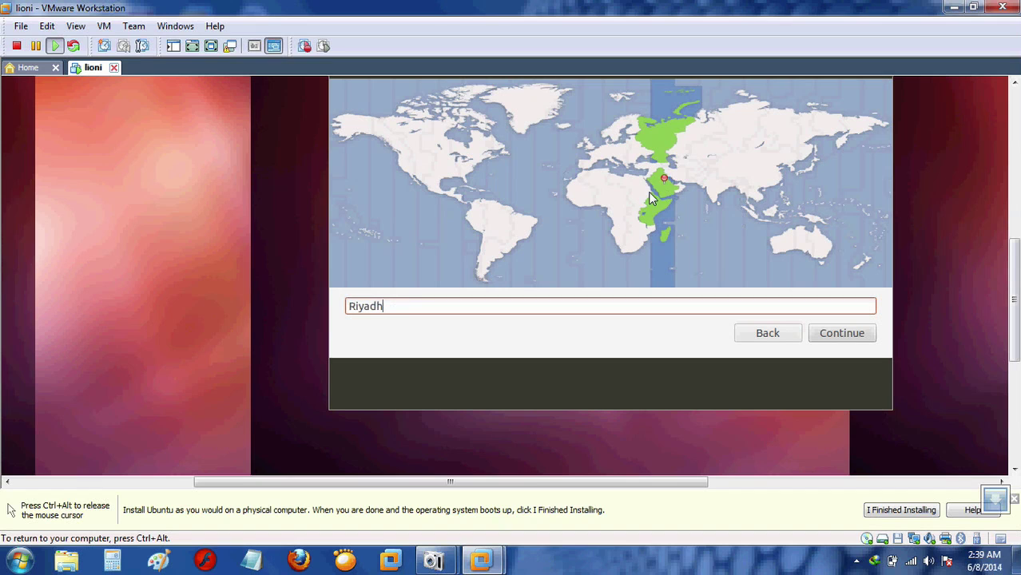
left_click(647, 214)
left_click(650, 145)
left_click(632, 152)
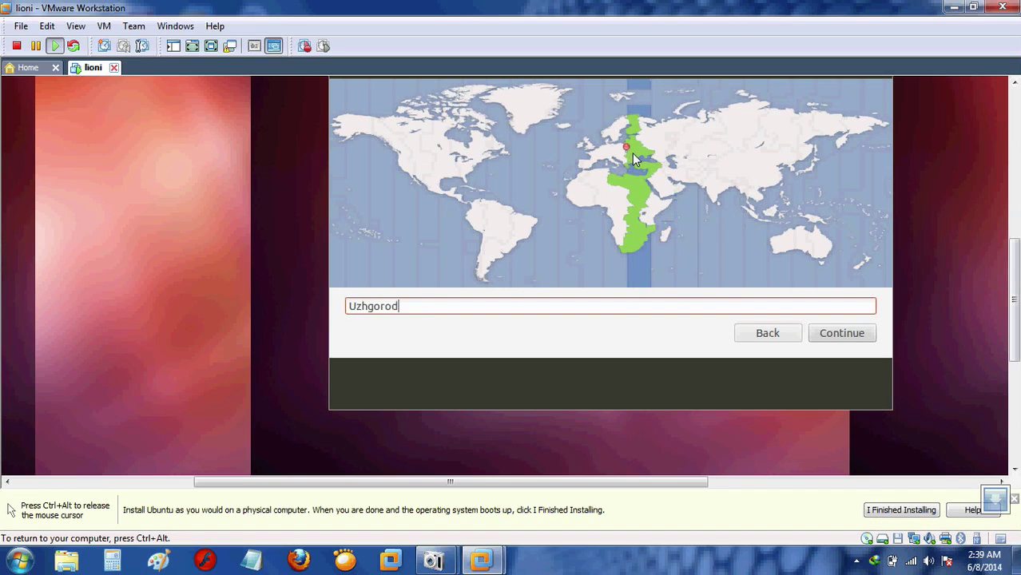
left_click(612, 163)
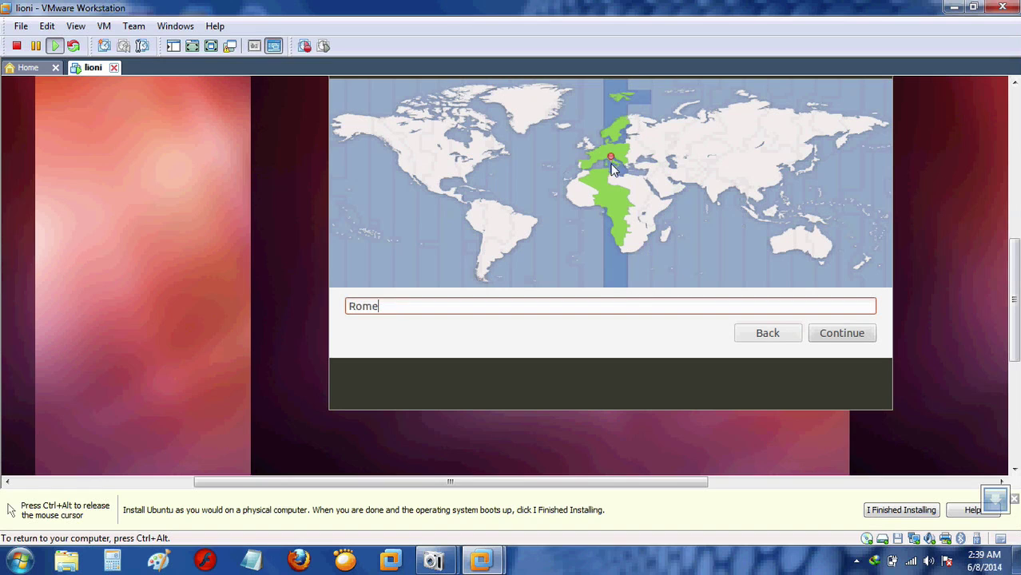
Continue through Algiers, Casablanca, Brazil and Greenland, ending on Ojinaga in northern Mexico.
left_click(593, 180)
left_click(575, 184)
left_click(571, 198)
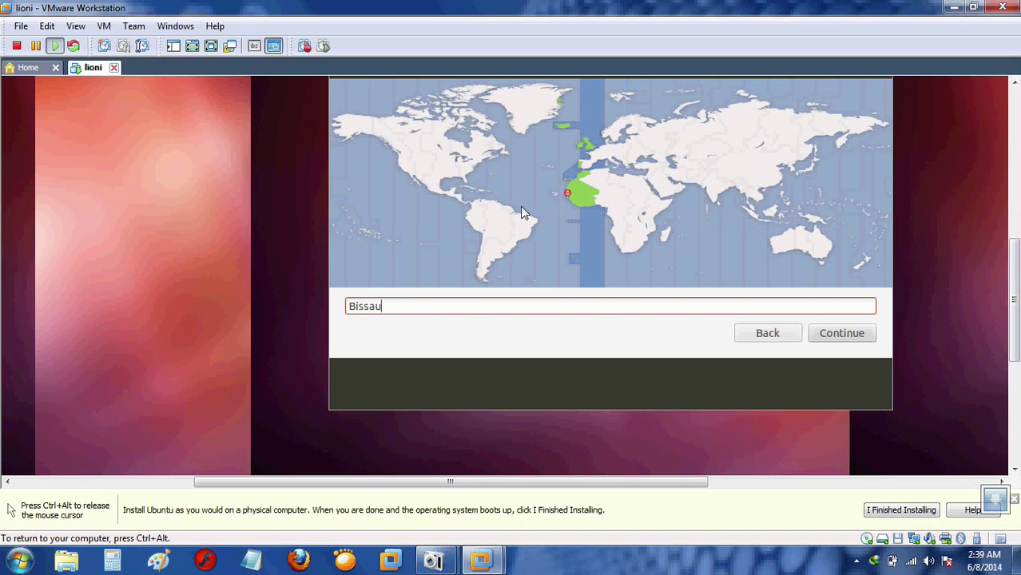
left_click(522, 231)
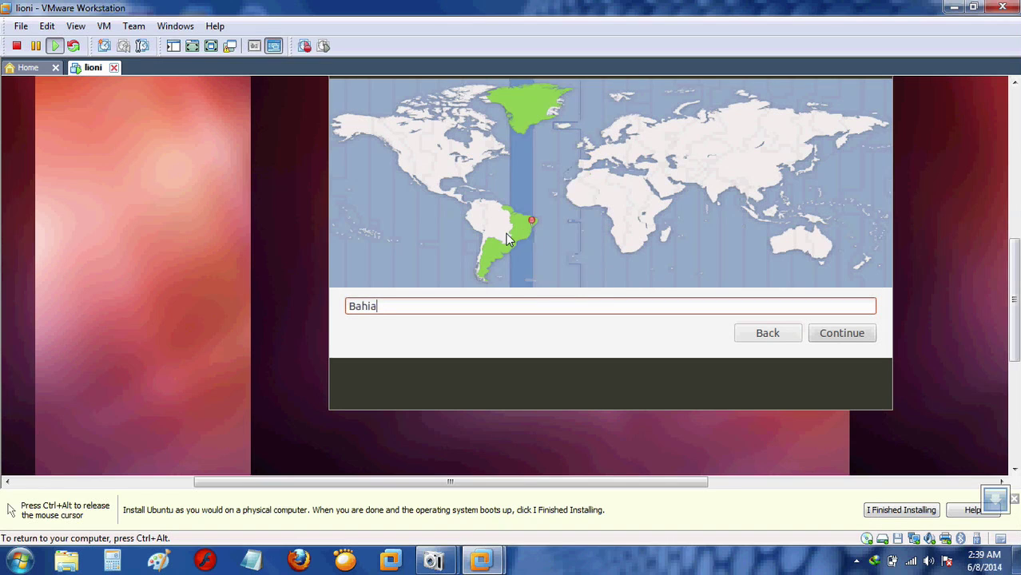
left_click(505, 233)
left_click(485, 220)
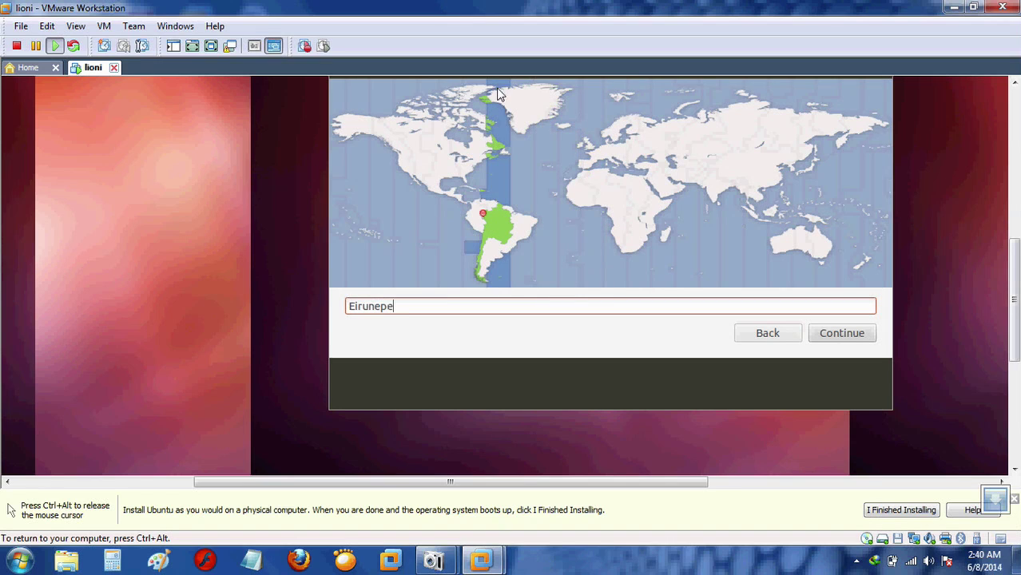
left_click(528, 104)
left_click(541, 109)
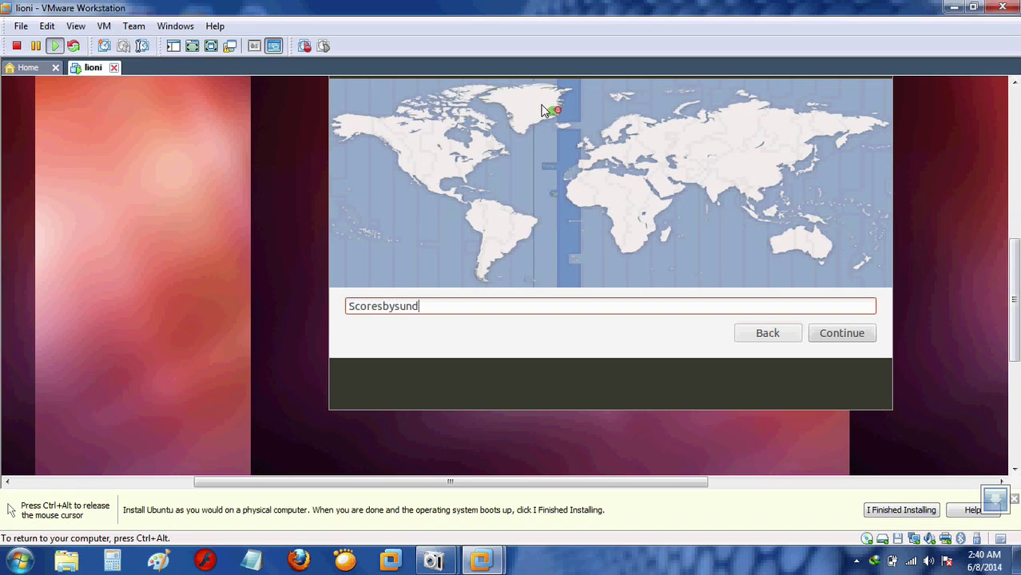
left_click(474, 108)
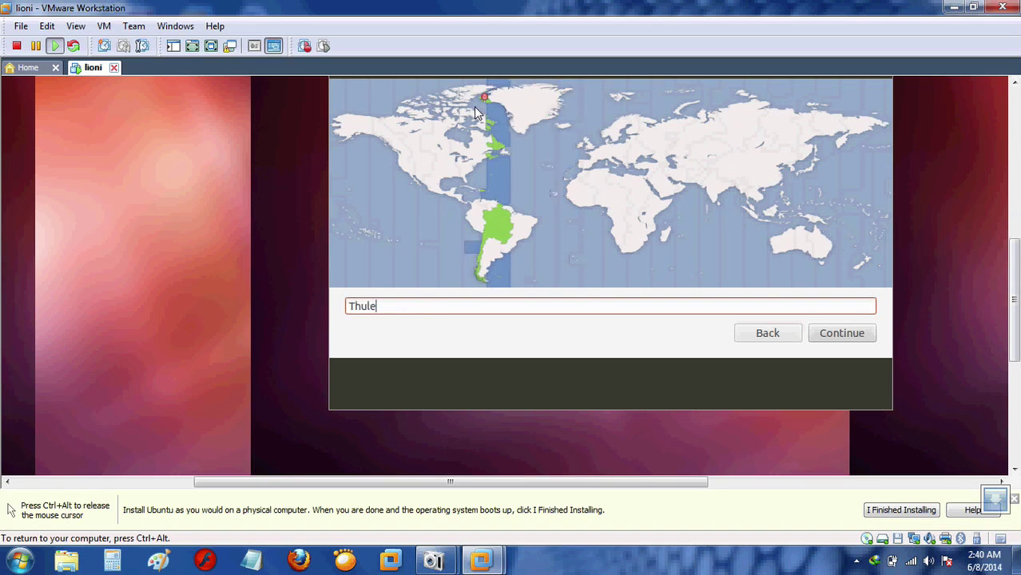
left_click(483, 156)
left_click(450, 160)
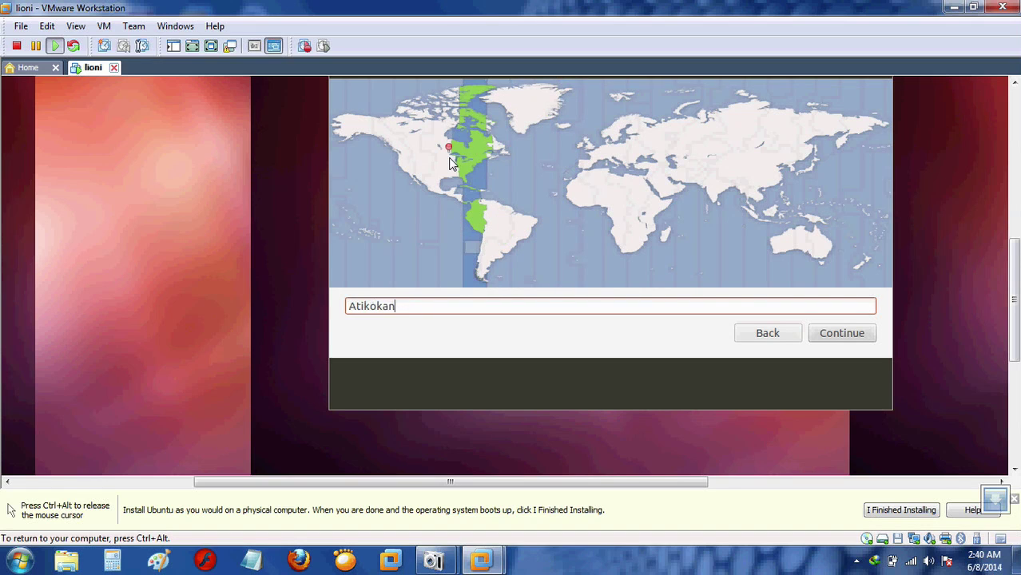
left_click(438, 177)
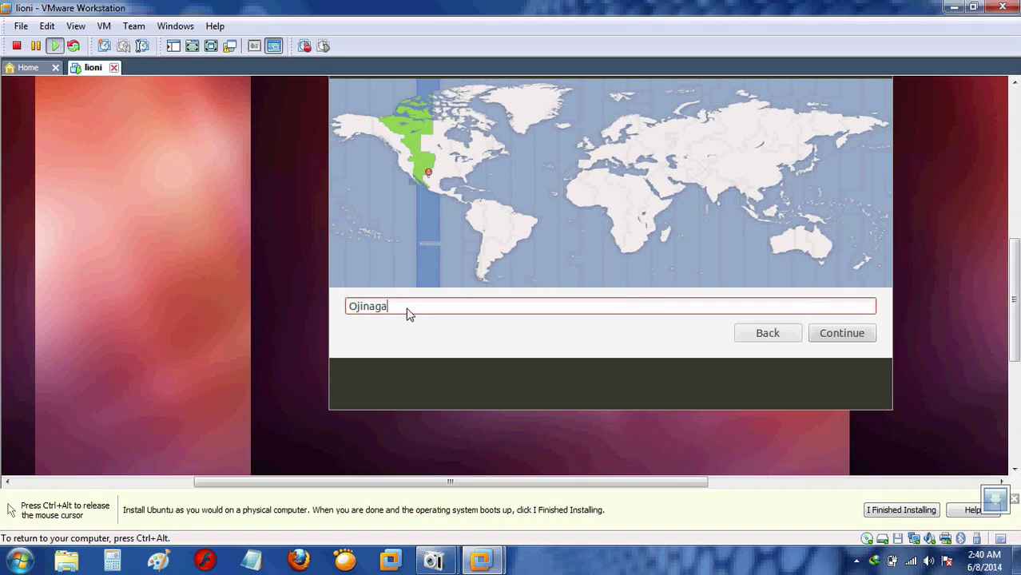
Search the timezone field with 'ln' and 'un', then 'ne', highlighting the New York suggestion.
key("BackSpace")
key("BackSpace")
key("BackSpace")
key("BackSpace")
key("BackSpace")
key("BackSpace")
key("BackSpace")
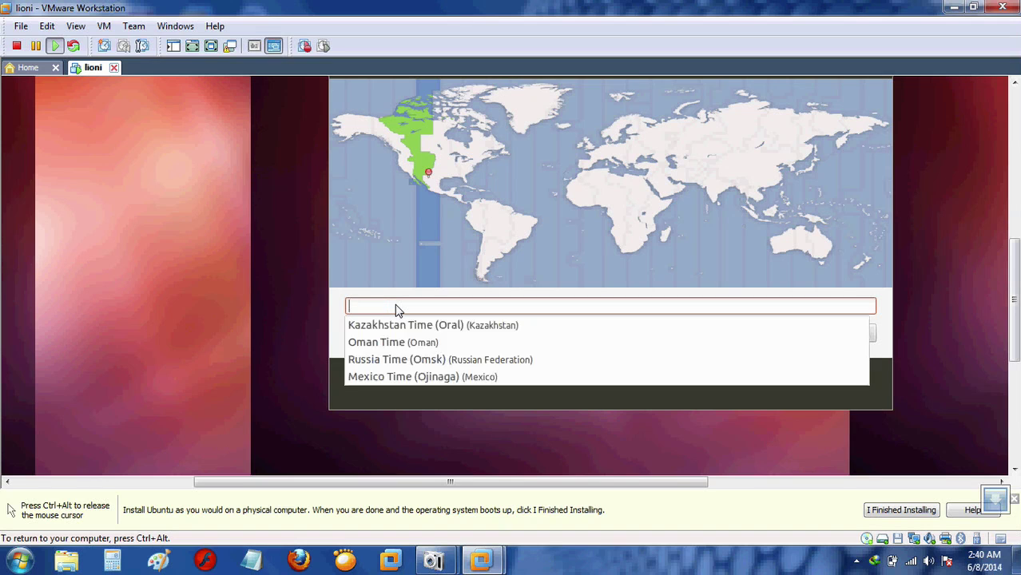
type("l")
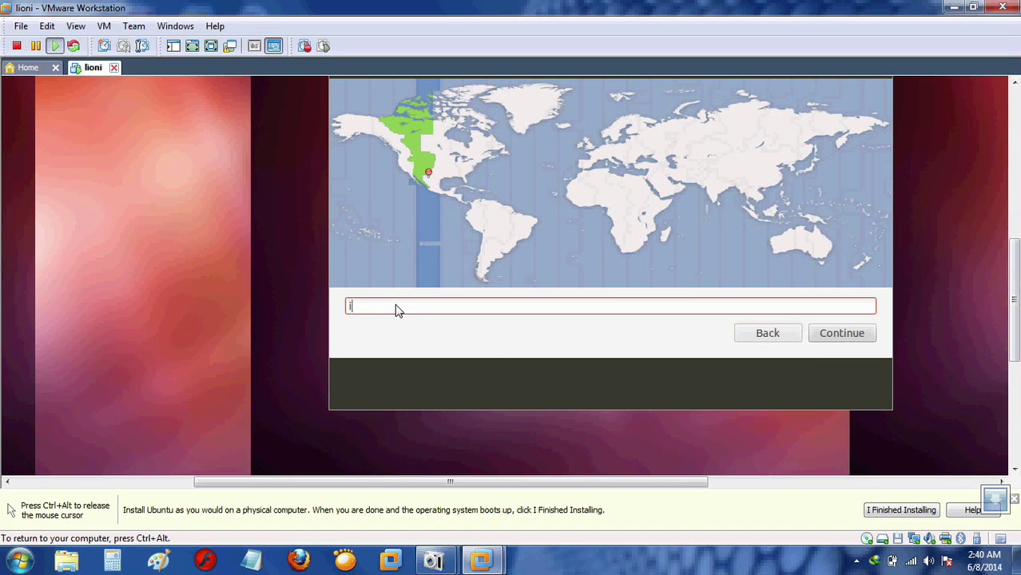
type("n")
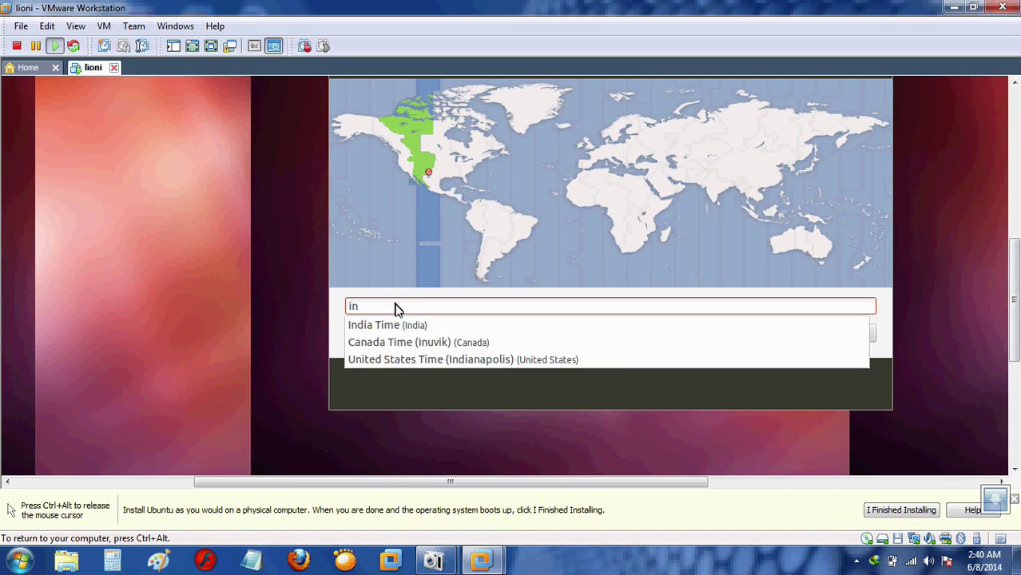
key("BackSpace")
key("BackSpace")
type("un")
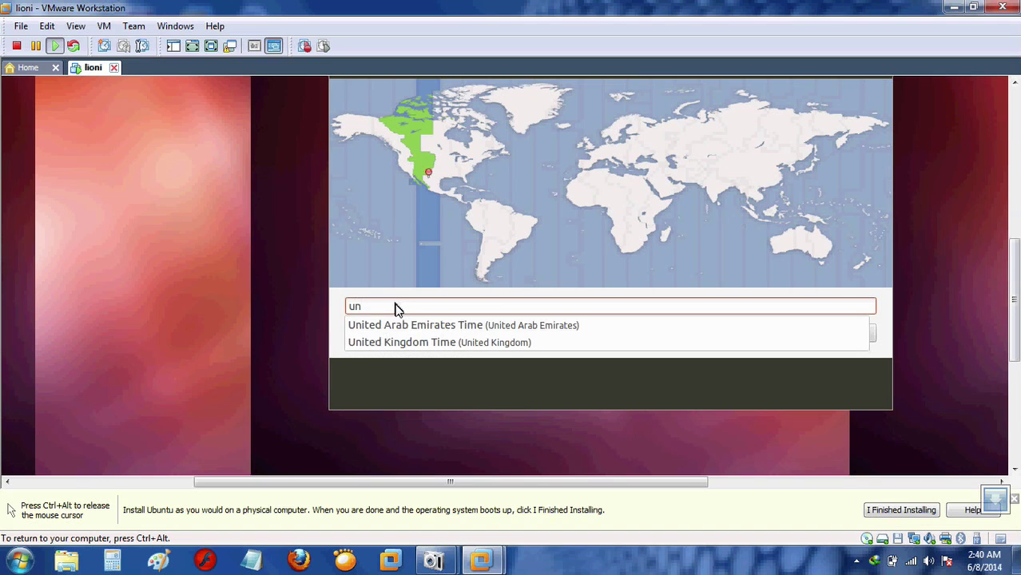
key("BackSpace")
key("BackSpace")
type("ne")
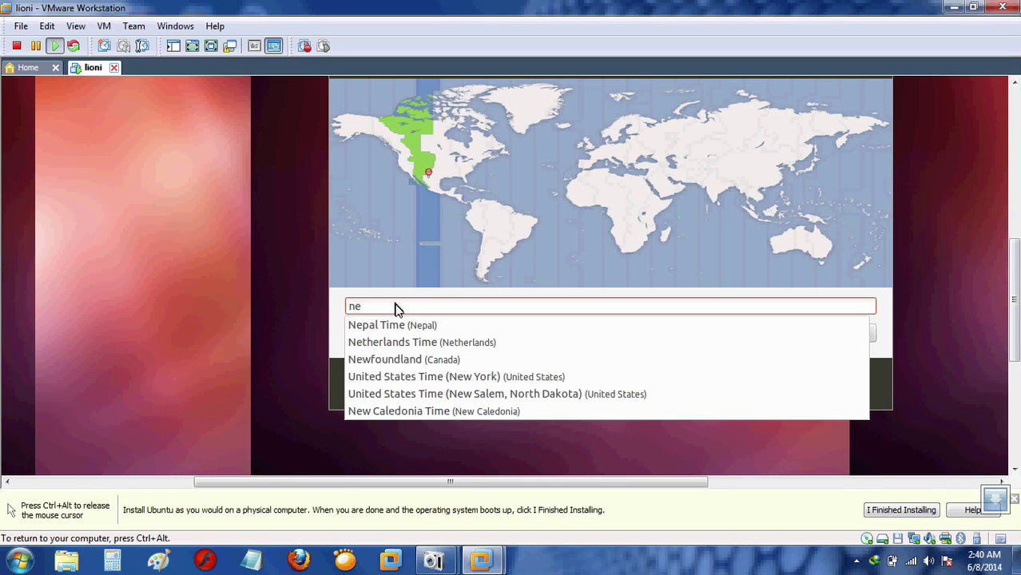
left_click(414, 376)
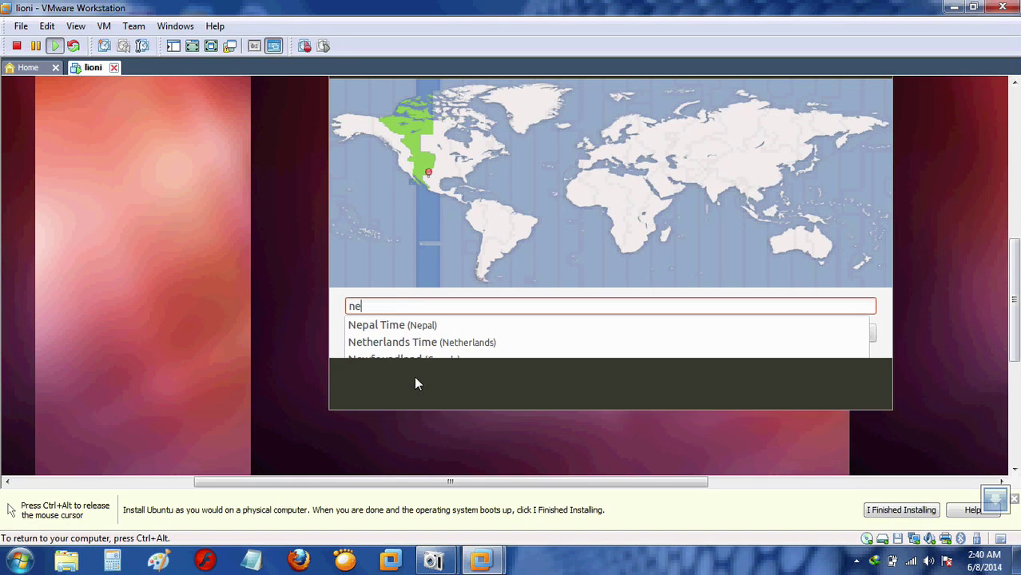
Confirm the New York timezone and accept the English (US) keyboard layout.
left_click(842, 335)
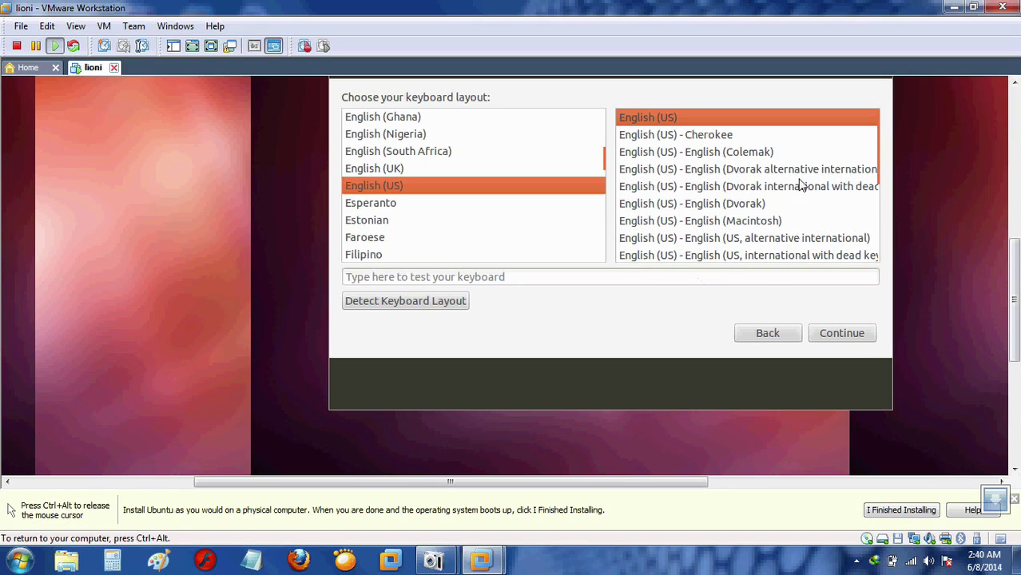
left_click(839, 337)
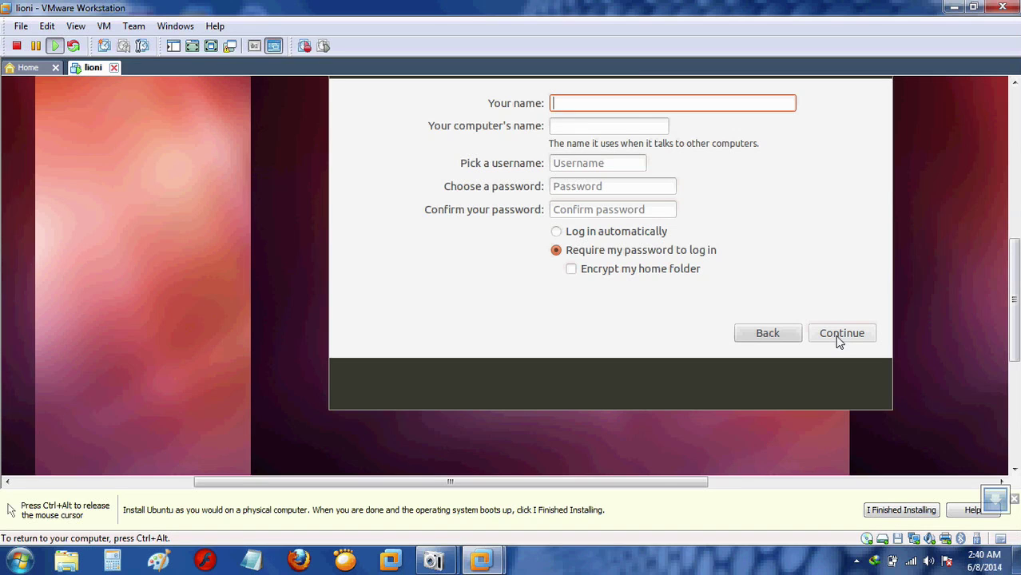
Enter the user's name, set and confirm a short password, and start installing.
type("li")
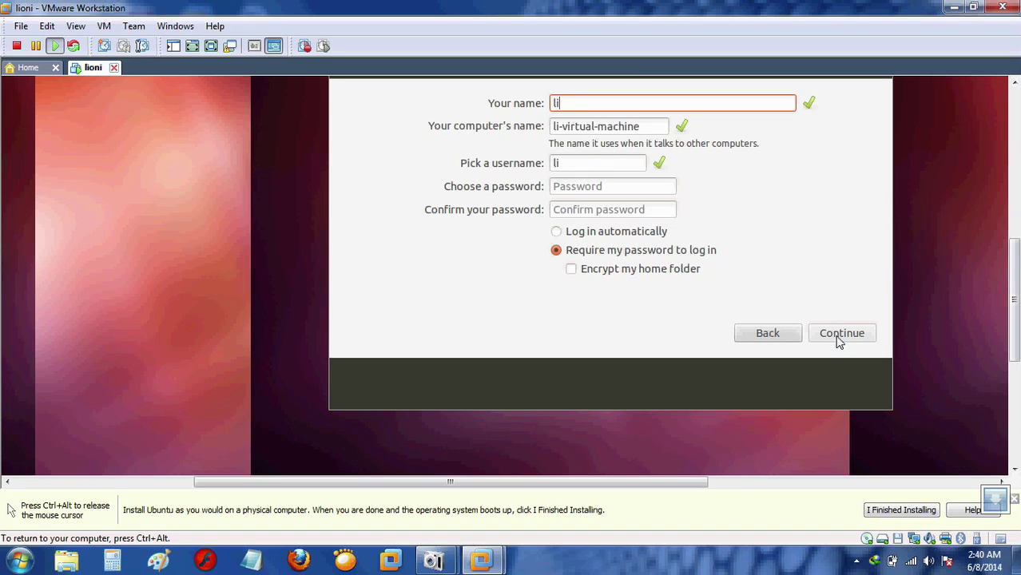
type("oni")
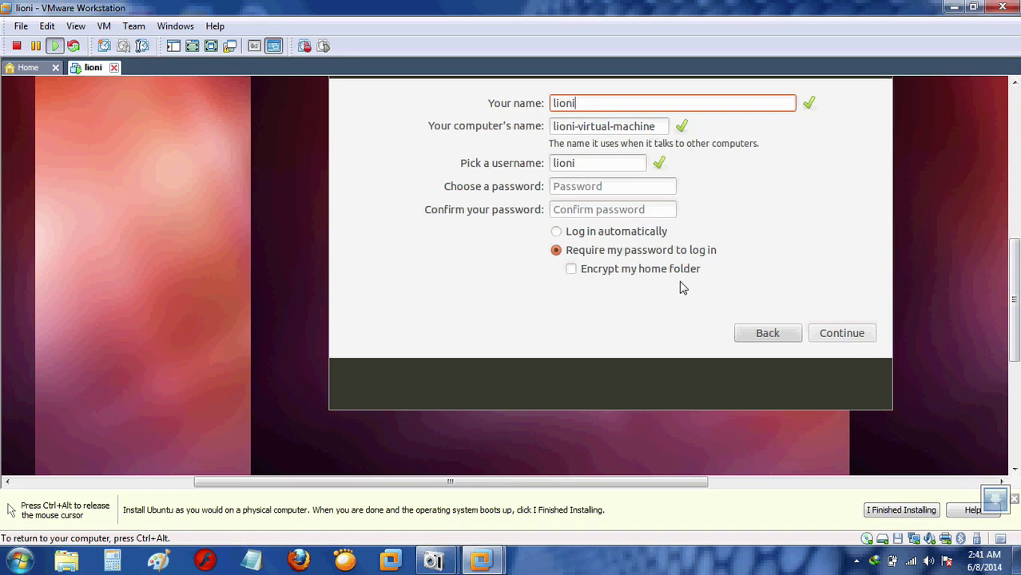
left_click(625, 192)
type("1")
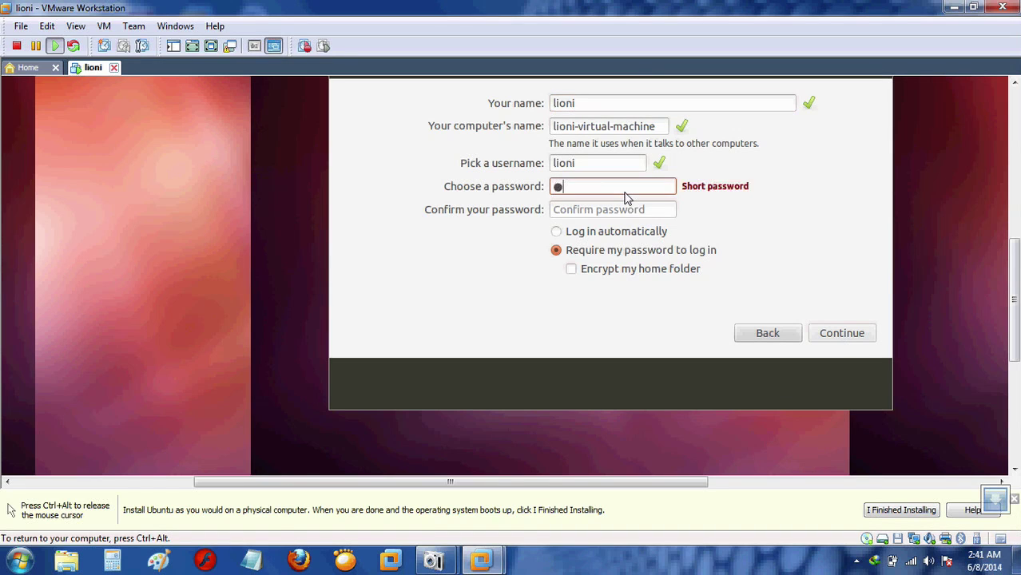
left_click(605, 211)
type("1")
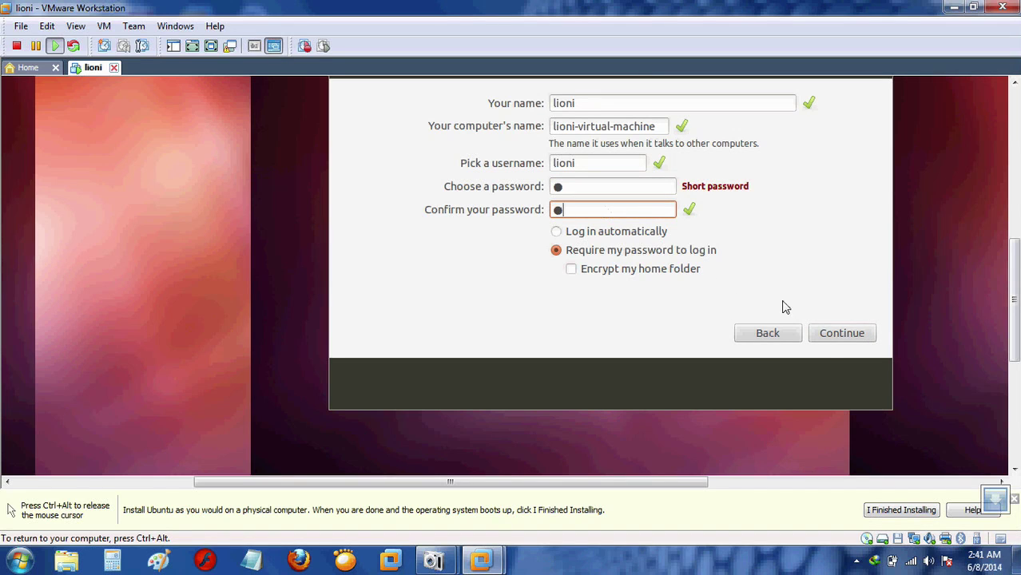
left_click(828, 339)
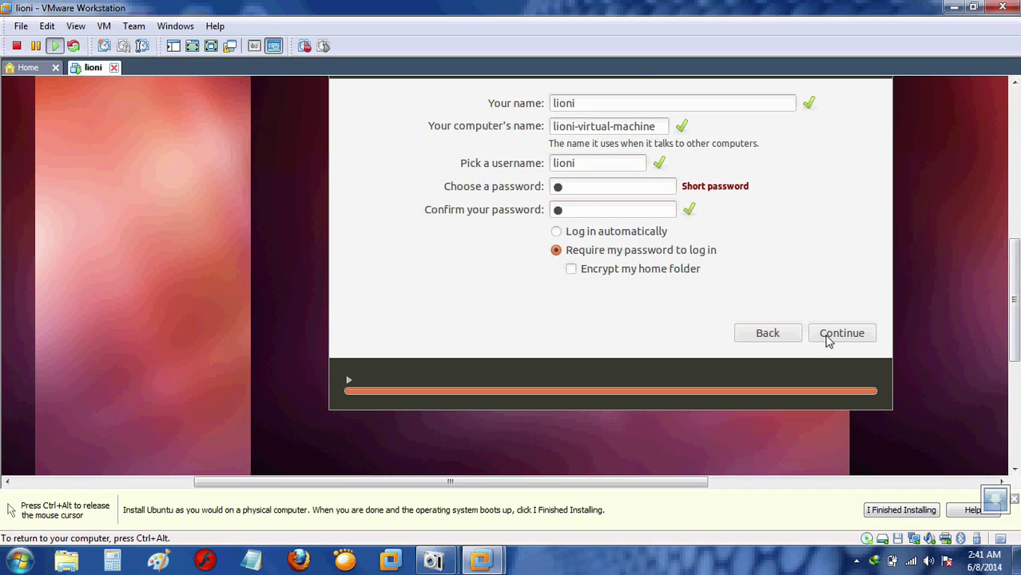
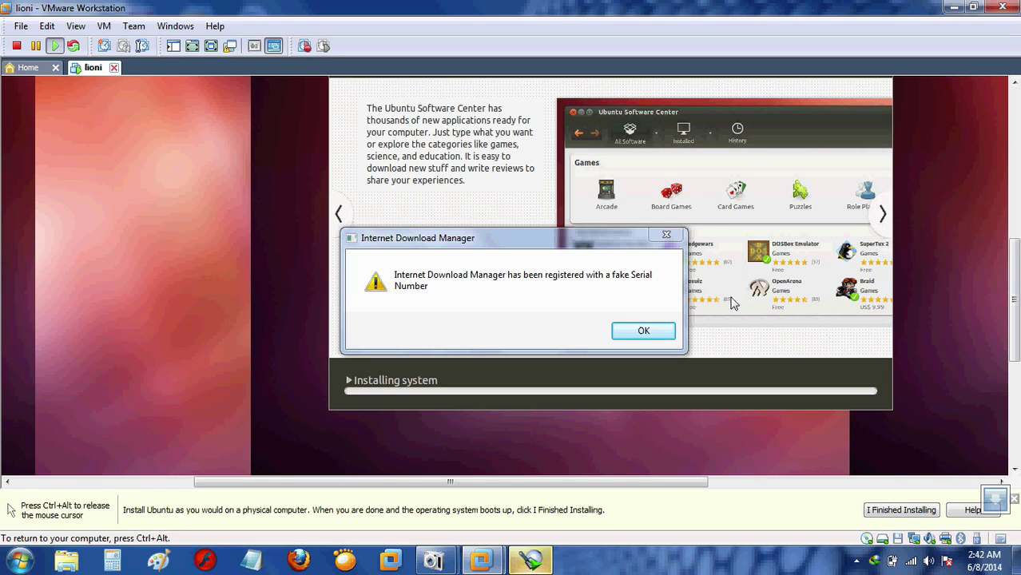
Dismiss the Internet Download Manager warning twice while Ubuntu's installation keeps copying files.
left_click(666, 236)
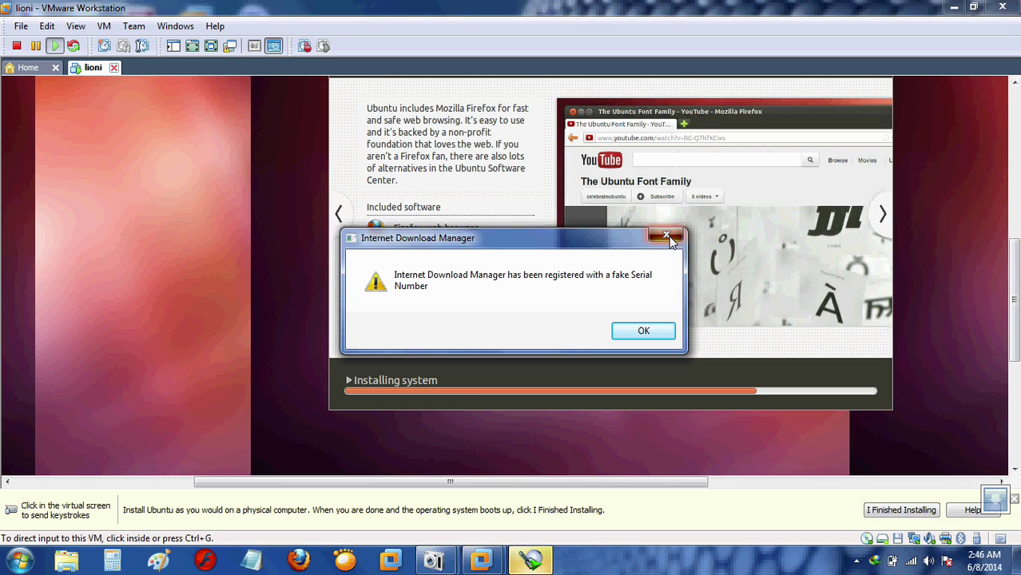
left_click(668, 236)
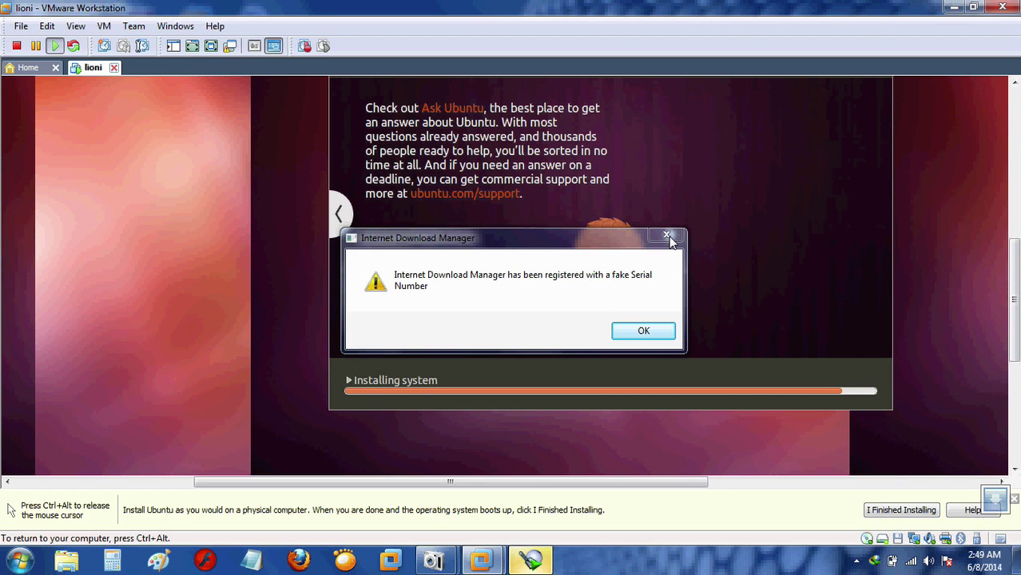
Dismiss the download manager warning again and mark the guest installation as finished in VMware.
left_click(668, 237)
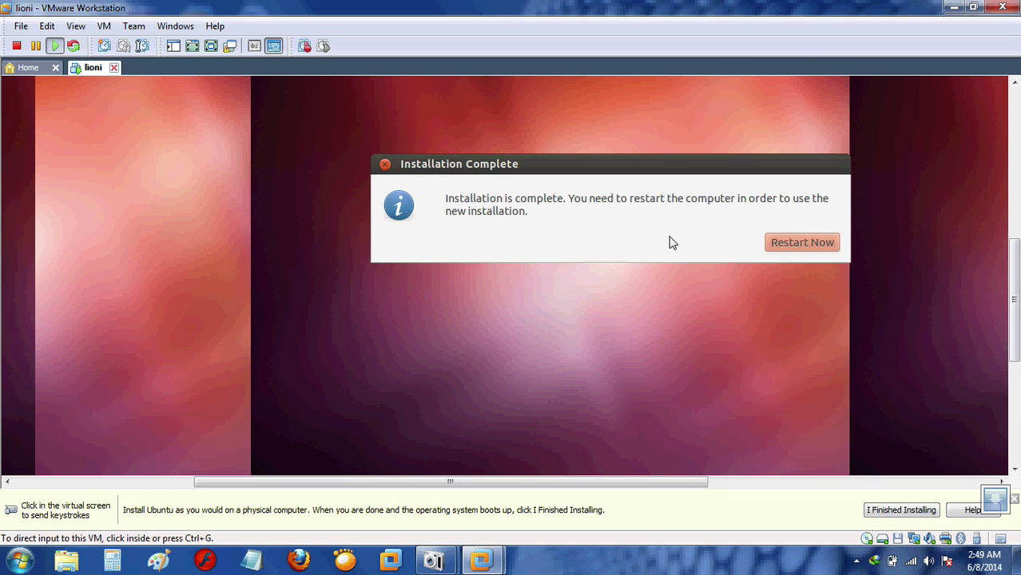
left_click(668, 238)
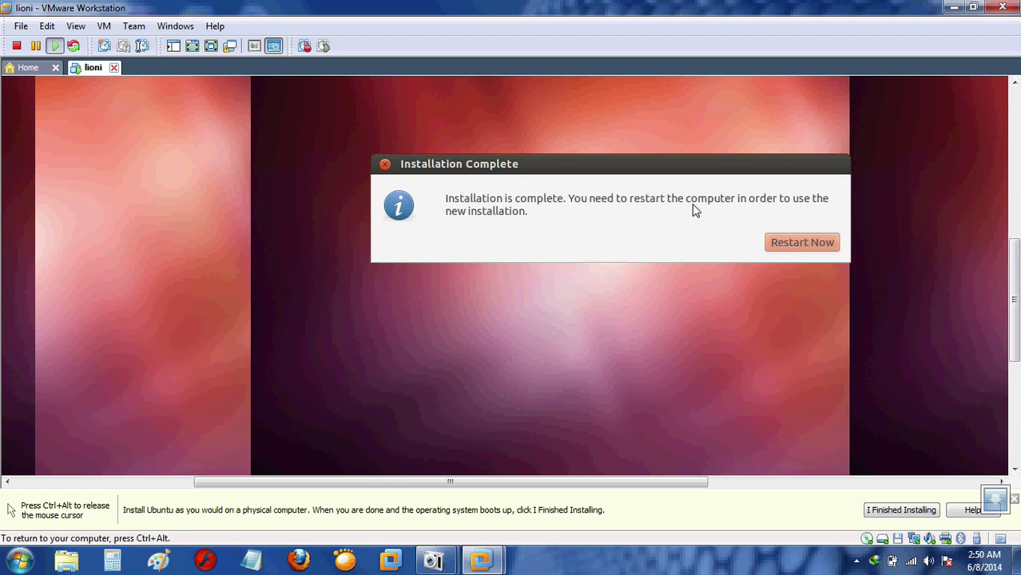
key("ctrl+alt")
left_click(888, 515)
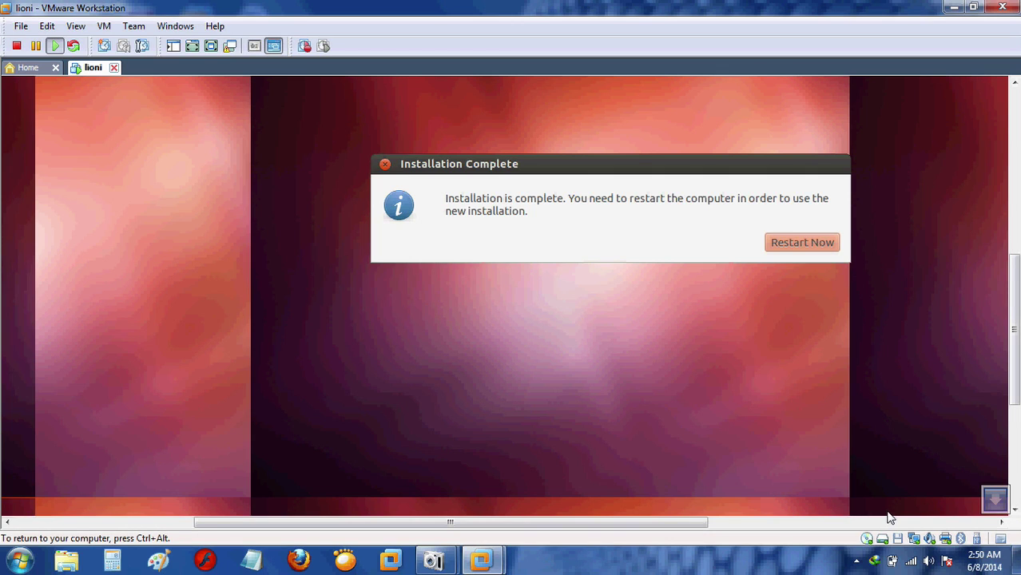
Scroll the VM view down to Ubuntu's Installation Complete restart message.
key("ctrl+alt")
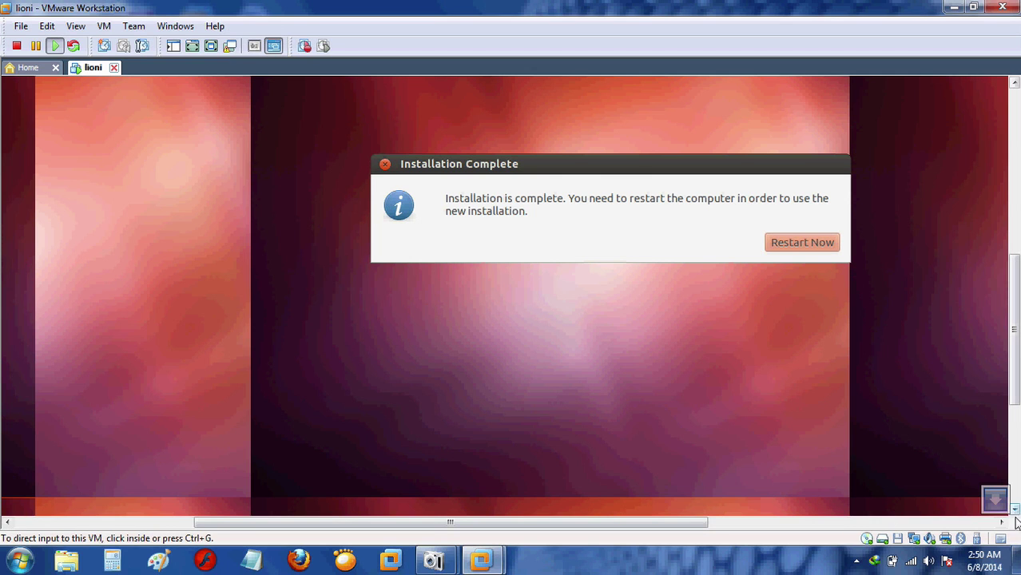
left_click(1014, 510)
scroll(1015, 511, "down", 5)
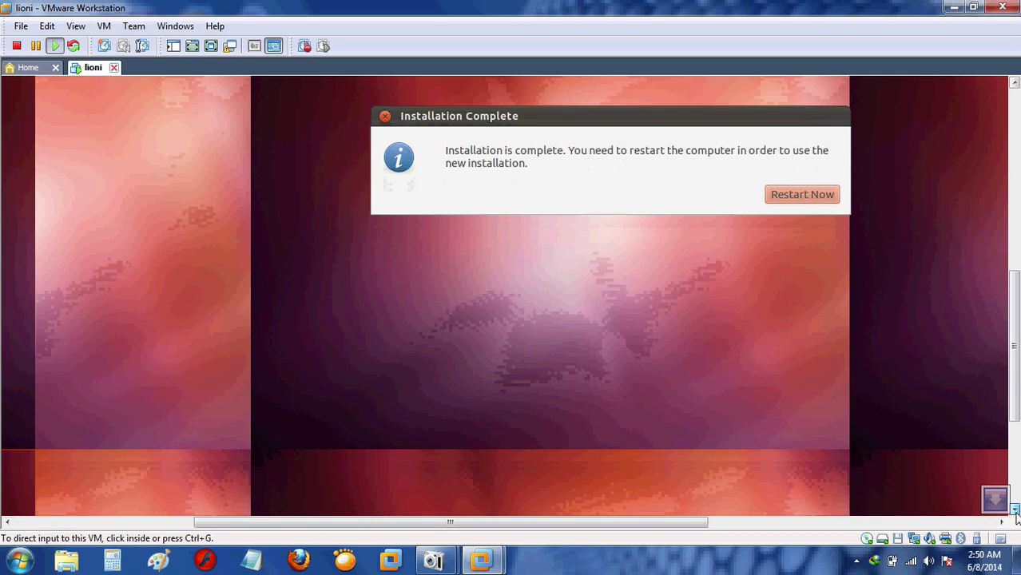